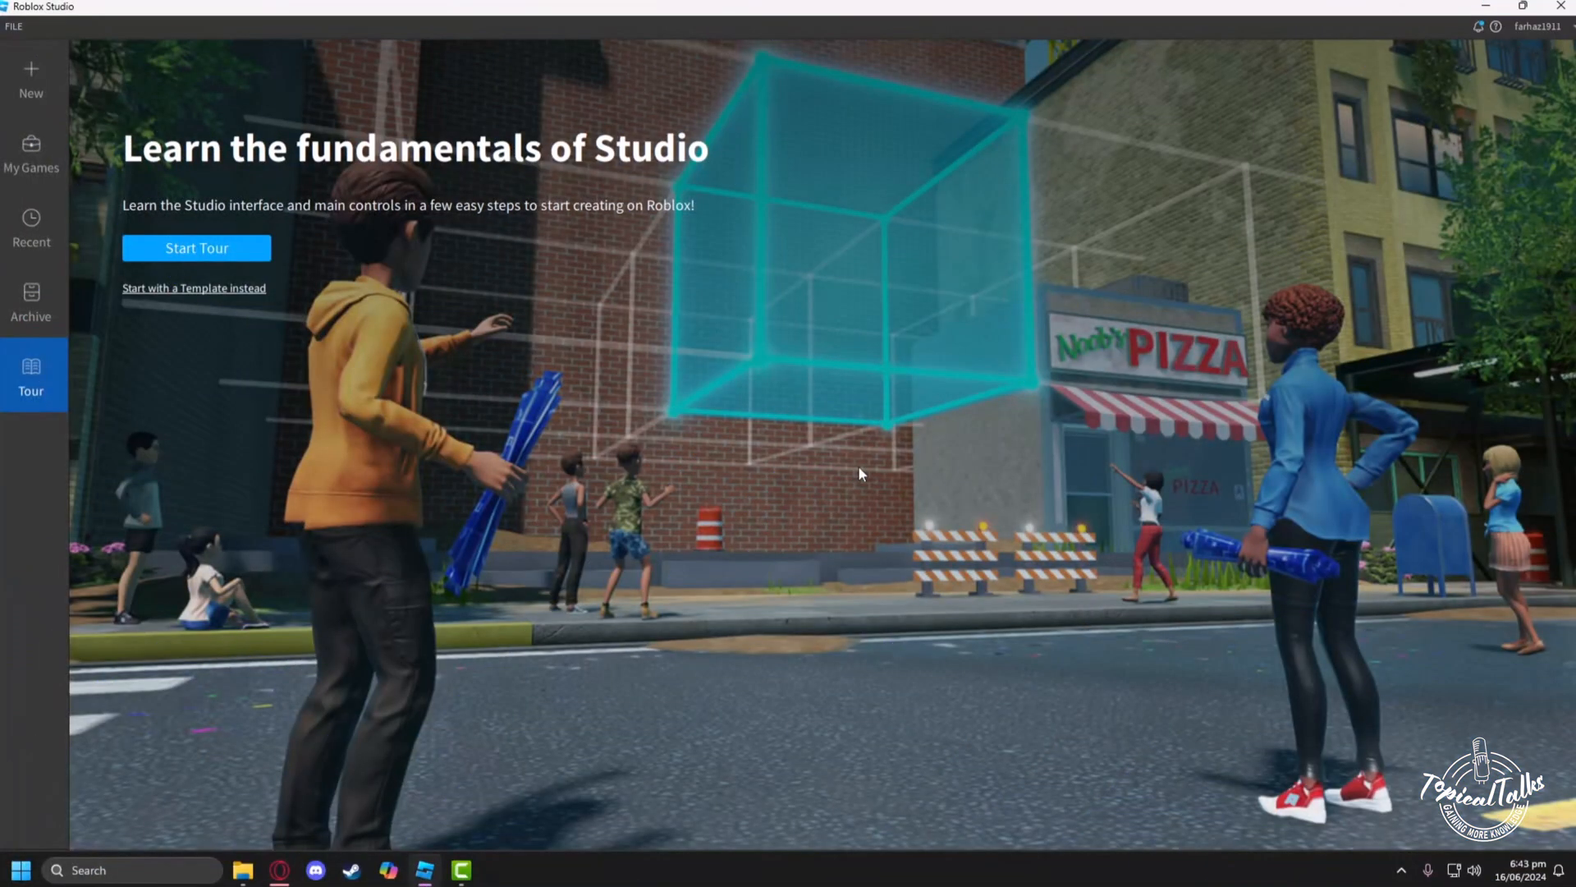
Open the Test Game experience and search the Toolbox models for "player gate".
{"action": "left_click", "coordinate": [31, 152]}
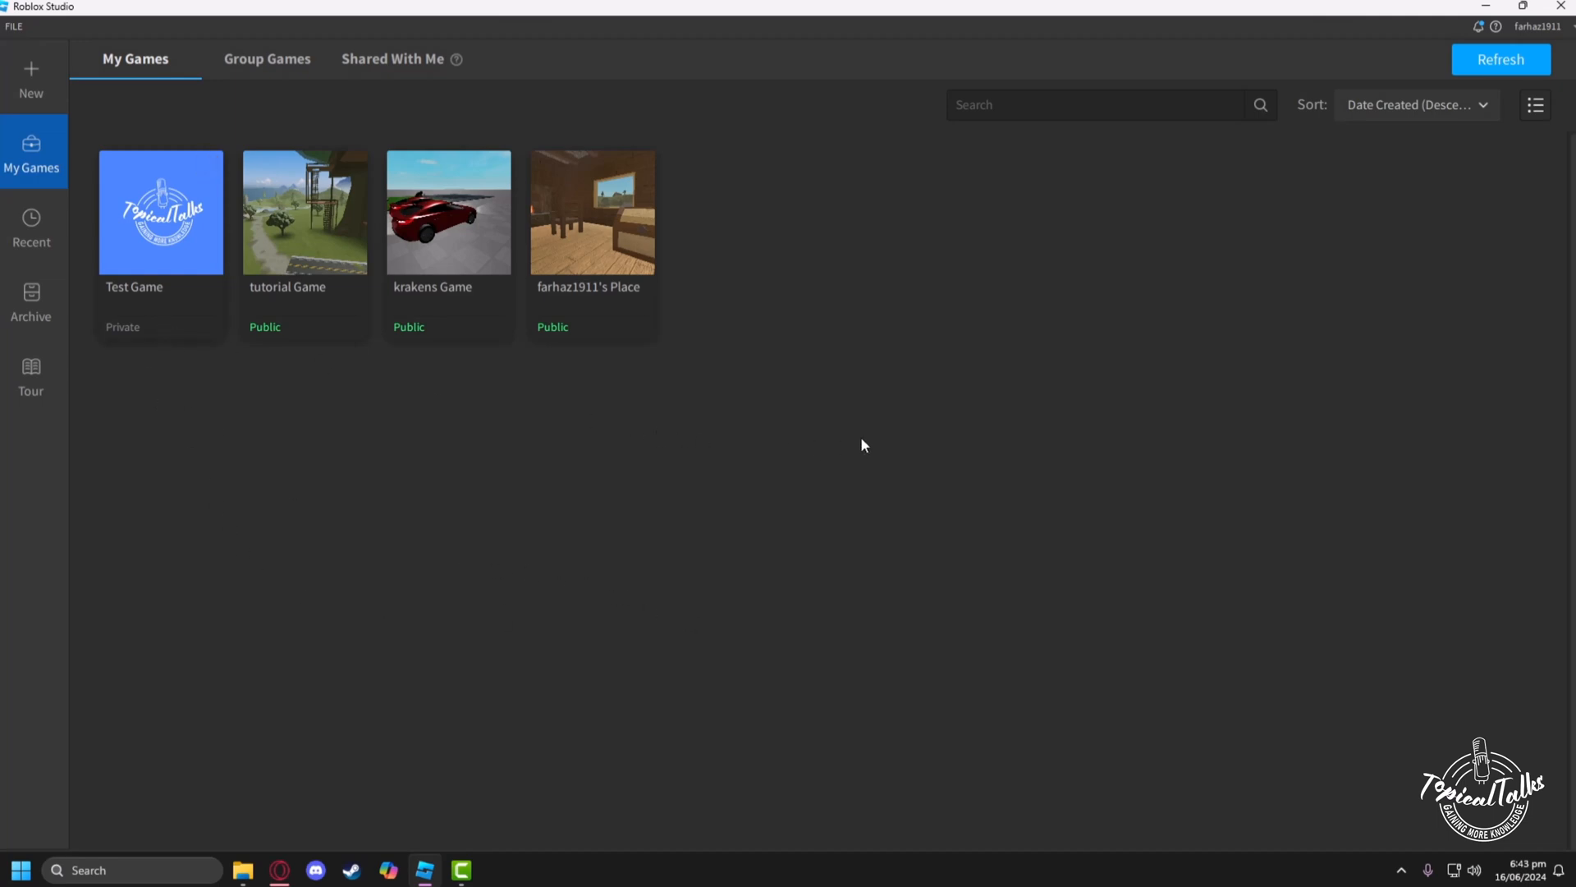
{"action": "left_click", "coordinate": [153, 287]}
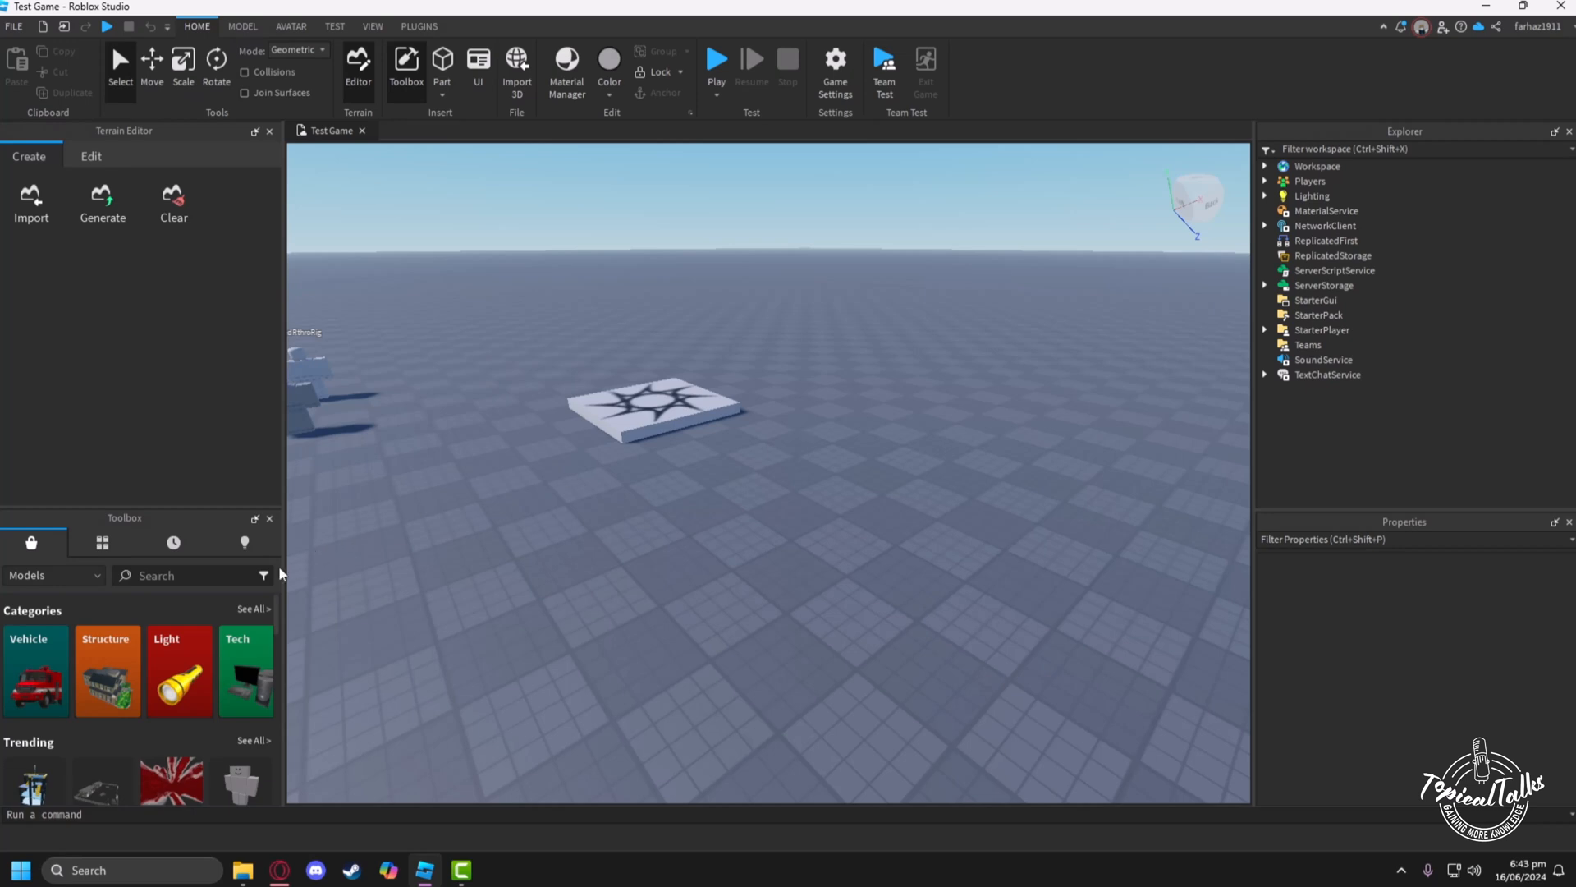
{"action": "left_click", "coordinate": [133, 578]}
{"action": "type", "text": "player gate"}
{"action": "key", "text": "Return"}
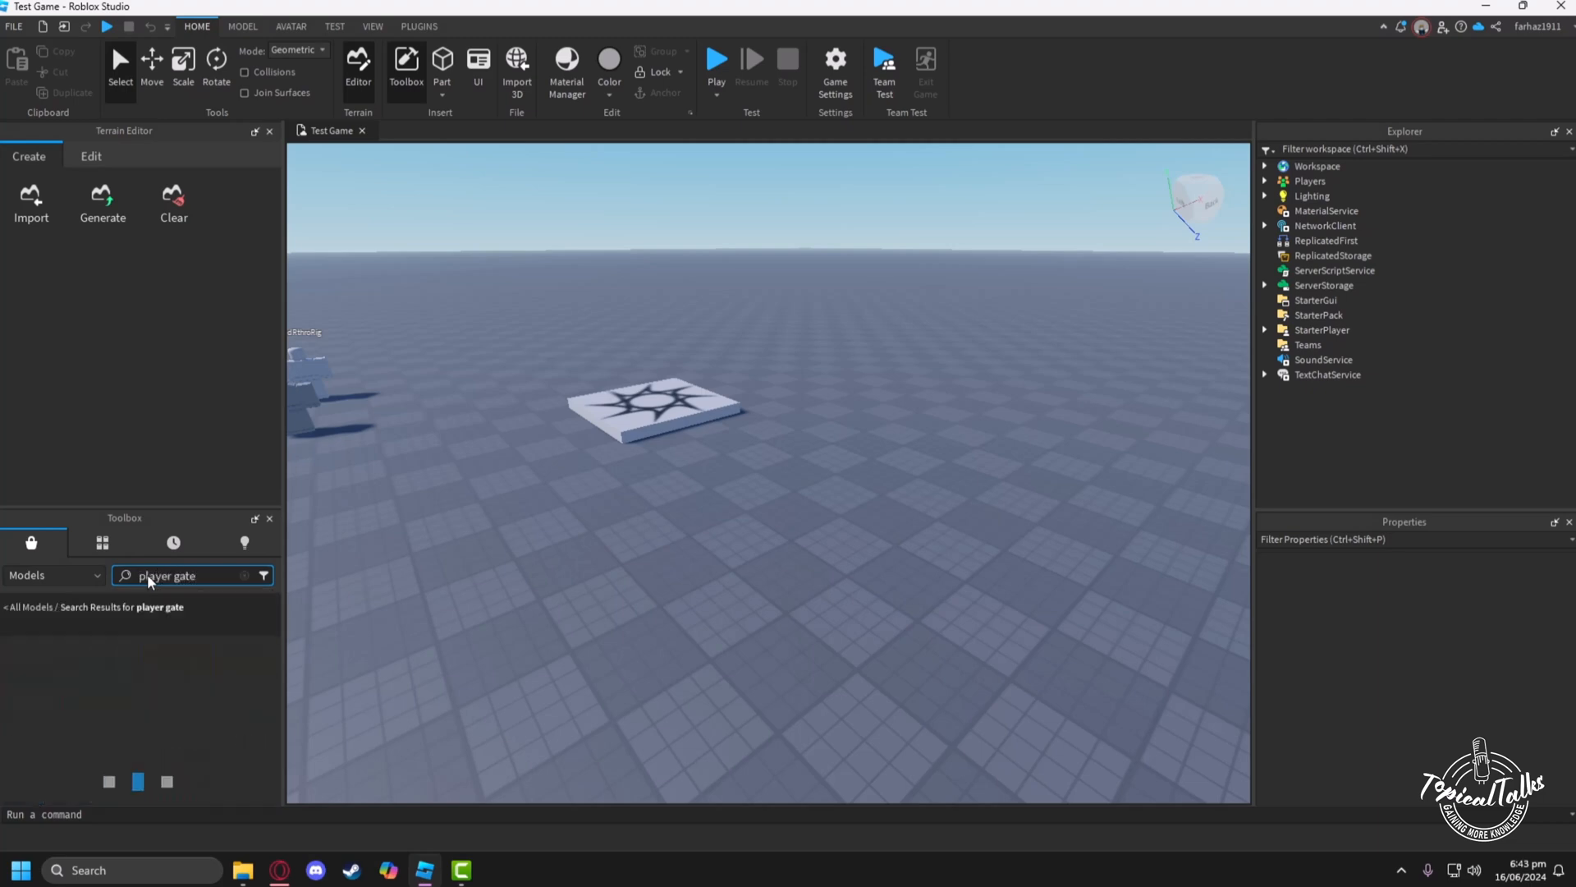
Insert the Gate For players model into the scene, accept its included scripts, and position it on the baseplate.
{"action": "right_click_drag", "start_coordinate": [561, 521], "coordinate": [561, 520]}
{"action": "right_click_drag", "start_coordinate": [578, 703], "coordinate": [578, 702]}
{"action": "left_click_drag", "start_coordinate": [26, 691], "coordinate": [676, 733]}
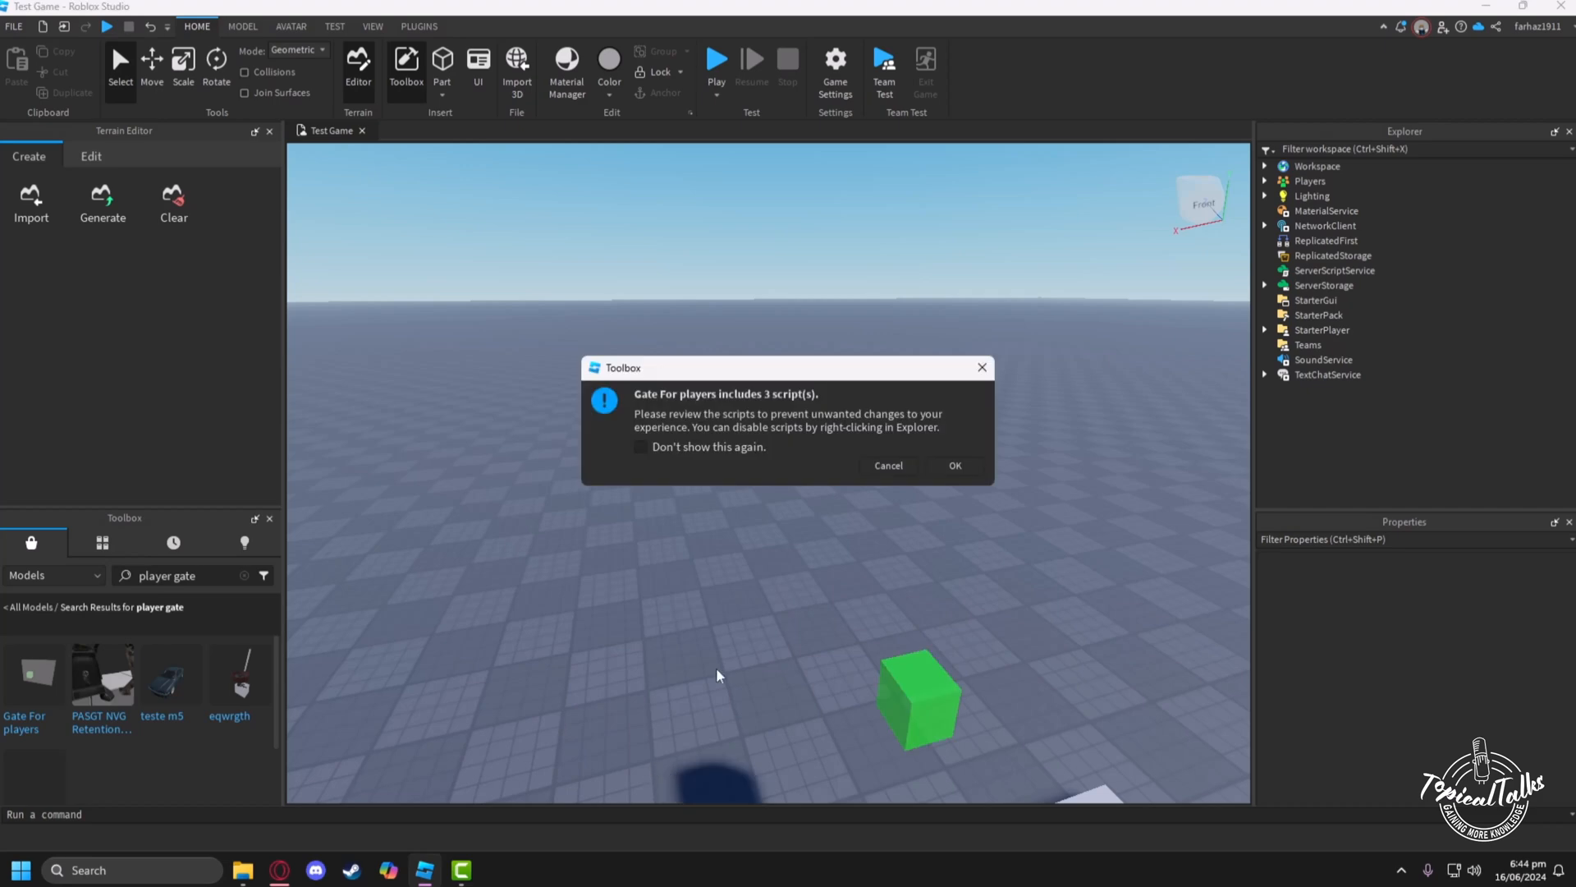
{"action": "left_click", "coordinate": [954, 466]}
{"action": "right_click_drag", "start_coordinate": [1014, 614], "coordinate": [1015, 613]}
{"action": "key", "text": "w"}
{"action": "left_click_drag", "start_coordinate": [944, 527], "coordinate": [794, 699]}
{"action": "right_click_drag", "start_coordinate": [1036, 698], "coordinate": [1042, 689]}
Expand the Gate For players model and examine its Ungroup submodels, including the contents of Ungroup in ReplicatedStorage.
{"action": "left_click", "coordinate": [1281, 226]}
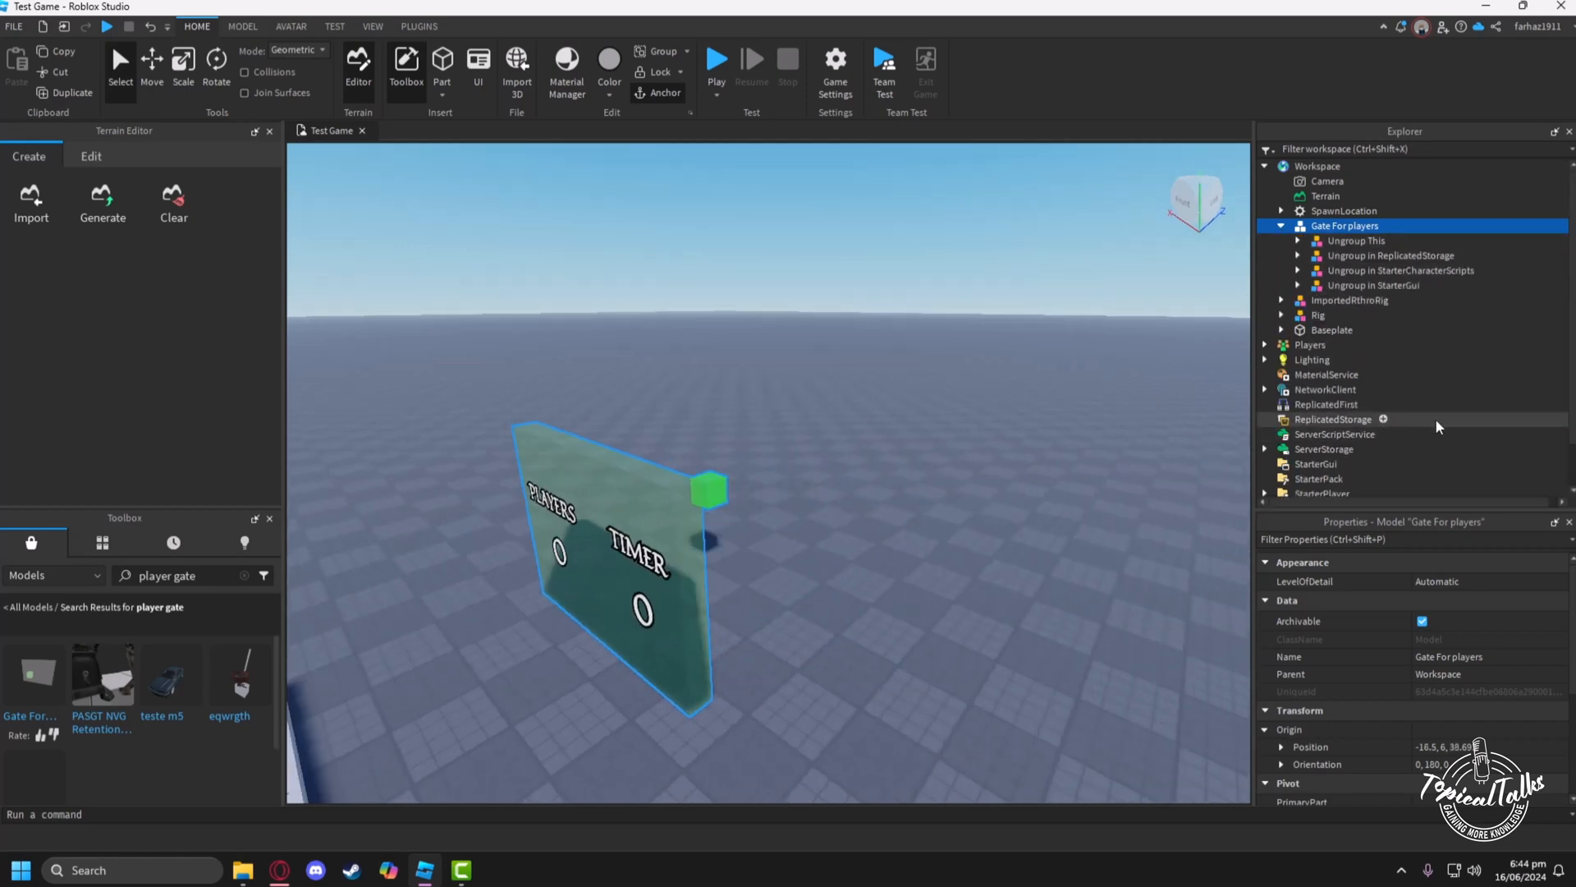
{"action": "scroll", "coordinate": [1435, 414], "scroll_direction": "down", "scroll_amount": 3}
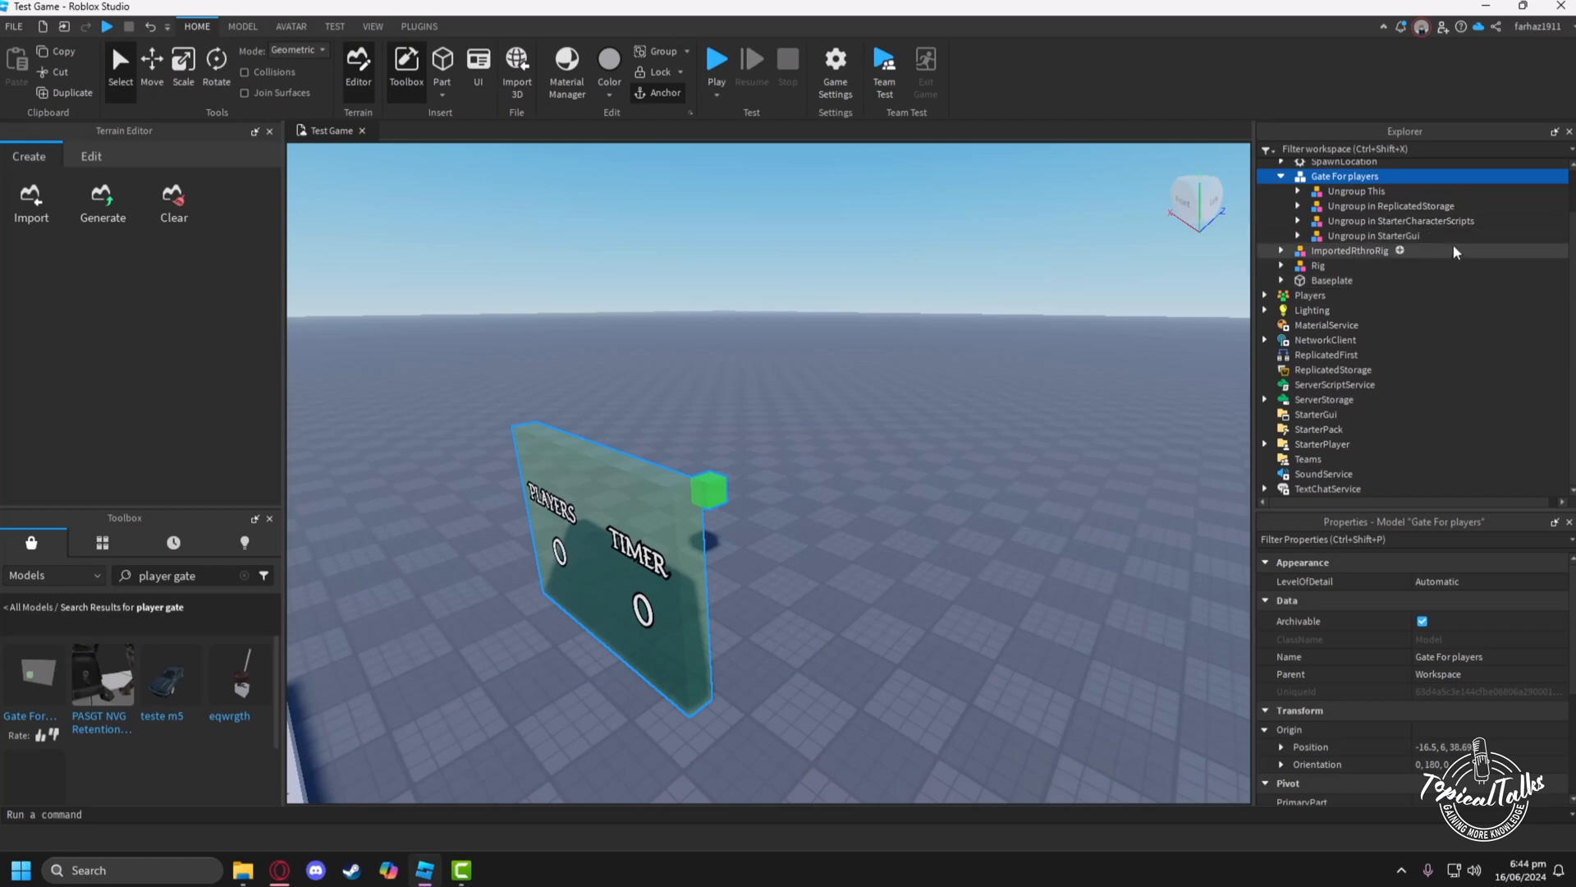
{"action": "left_click", "coordinate": [1402, 205]}
{"action": "left_click", "coordinate": [1385, 222]}
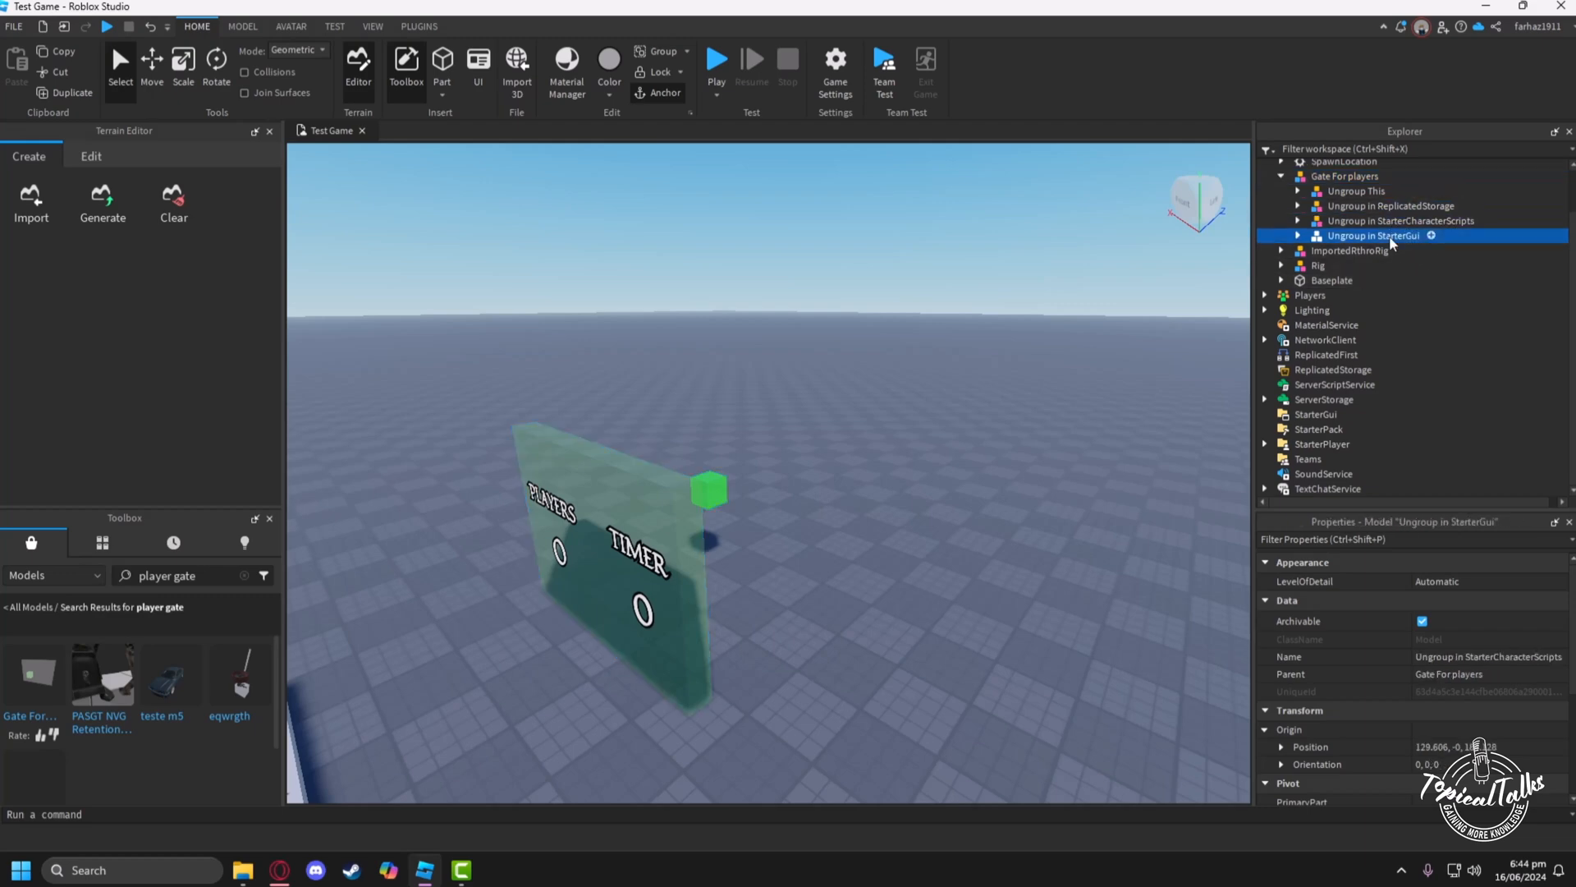
{"action": "left_click", "coordinate": [1359, 206]}
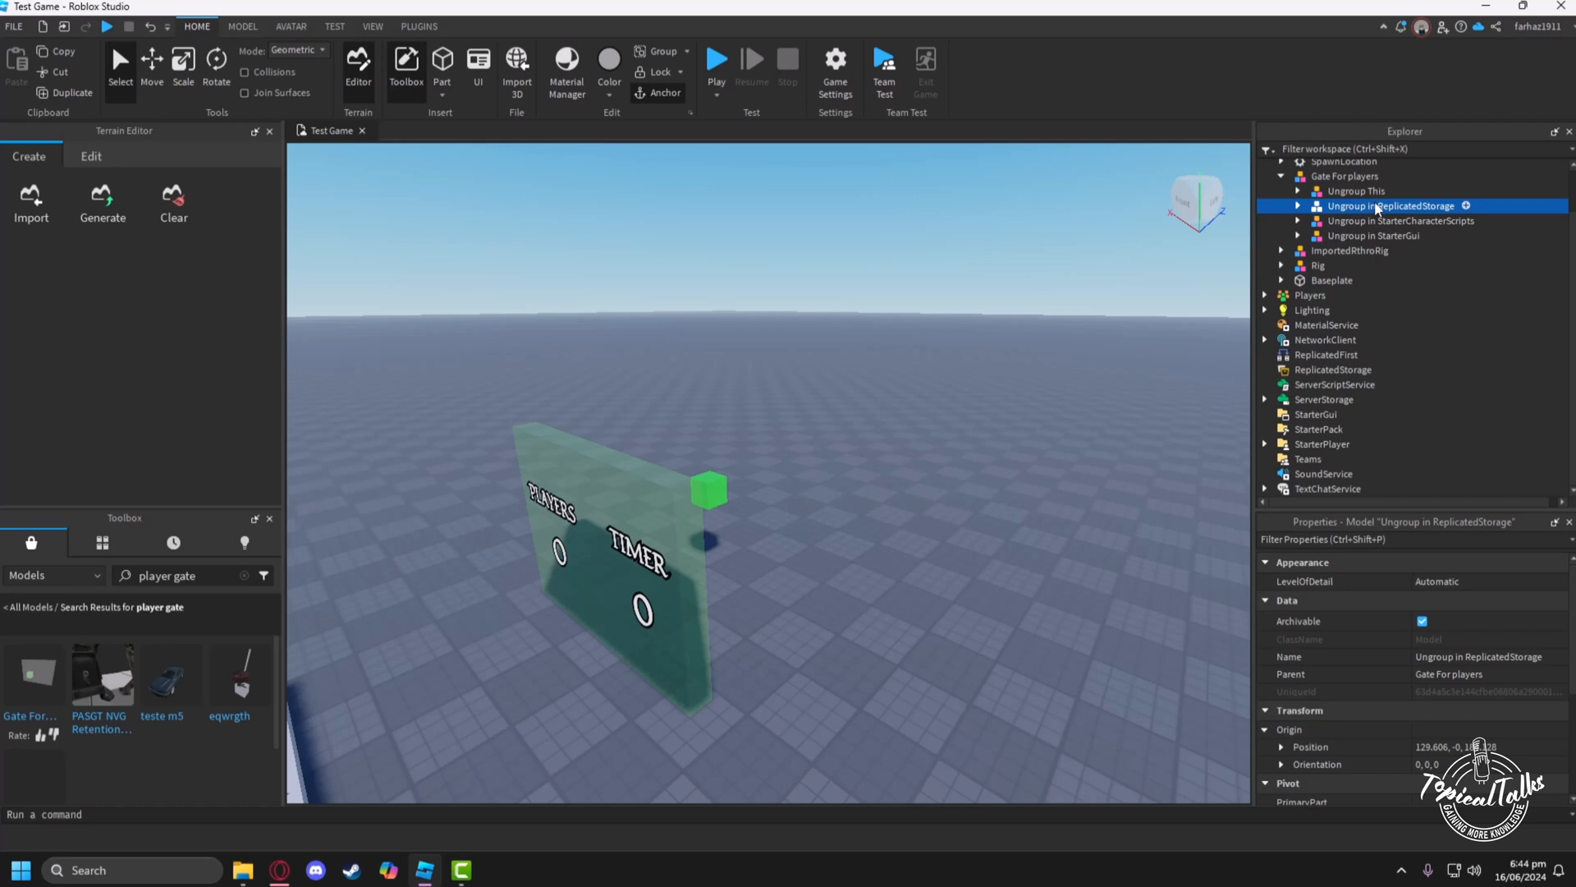
{"action": "double_click", "coordinate": [1375, 205]}
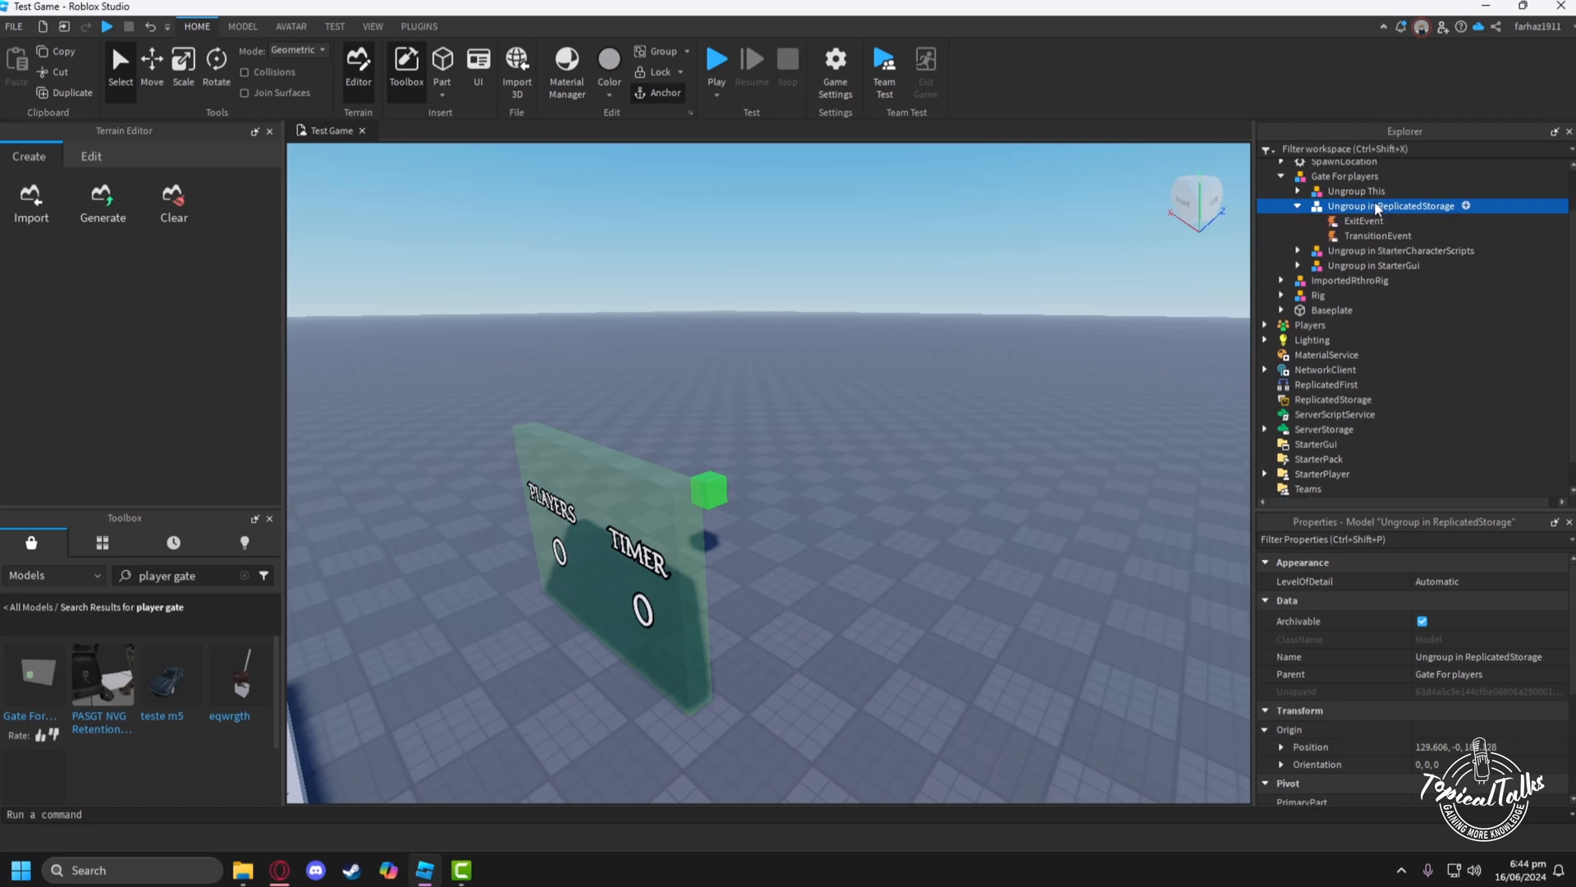
{"action": "left_click", "coordinate": [1298, 206]}
Move the gate's ReplicatedStorage, StarterCharacterScripts and StarterGui submodels into the services their names indicate.
{"action": "left_click_drag", "start_coordinate": [1336, 209], "coordinate": [1329, 371]}
{"action": "scroll", "coordinate": [1498, 398], "scroll_direction": "down", "scroll_amount": 1}
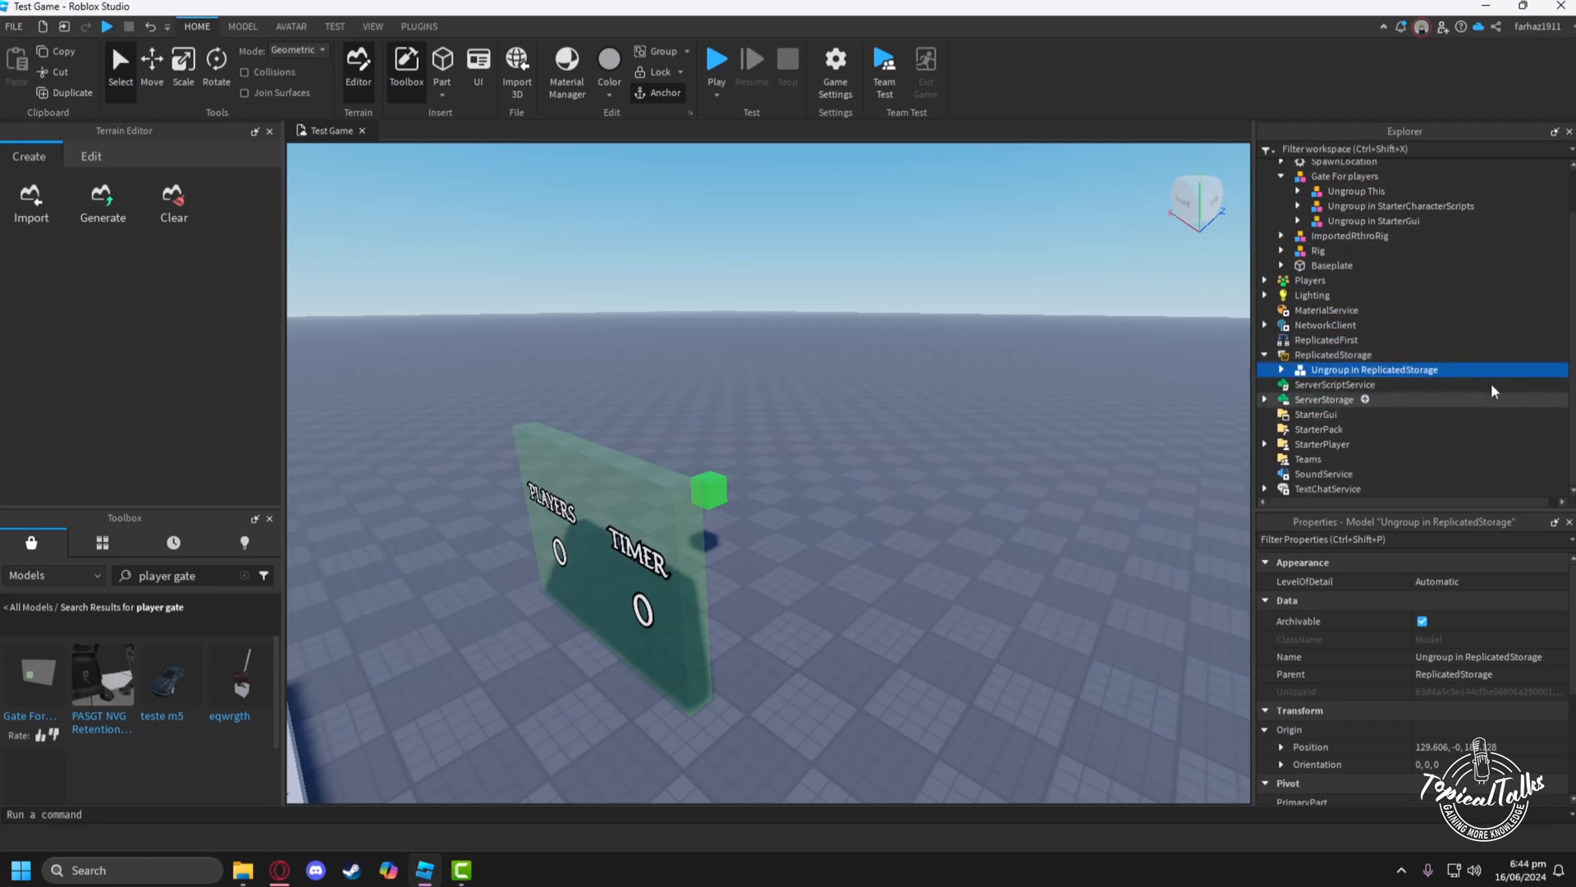
{"action": "left_click", "coordinate": [1419, 207]}
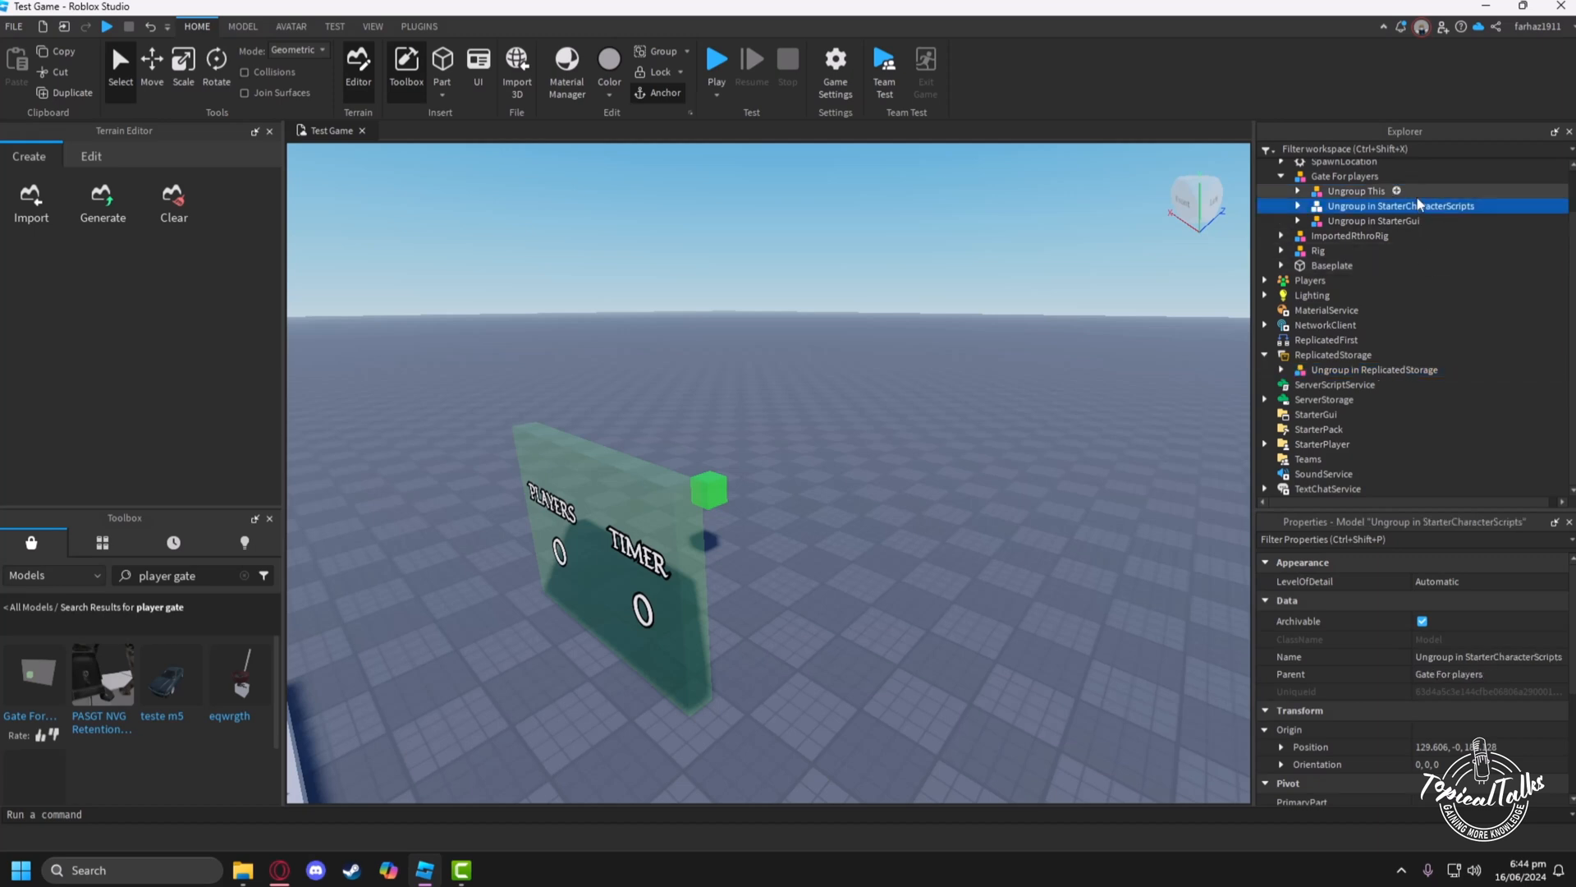
{"action": "left_click_drag", "start_coordinate": [1415, 203], "coordinate": [1406, 441]}
{"action": "scroll", "coordinate": [1405, 443], "scroll_direction": "down", "scroll_amount": 1}
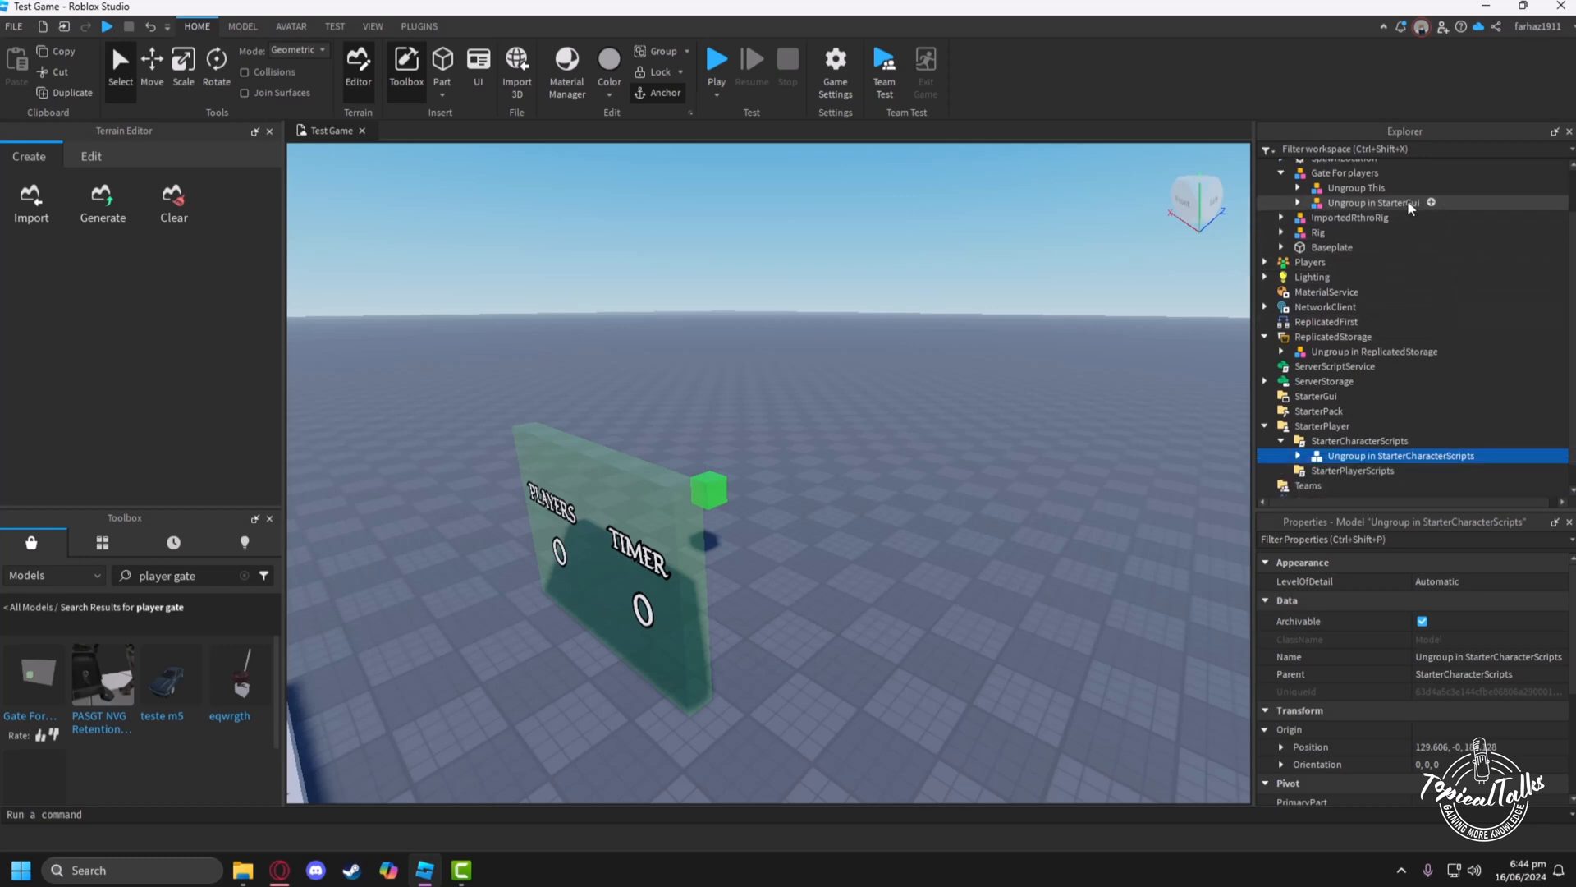
{"action": "left_click_drag", "start_coordinate": [1398, 202], "coordinate": [1373, 391]}
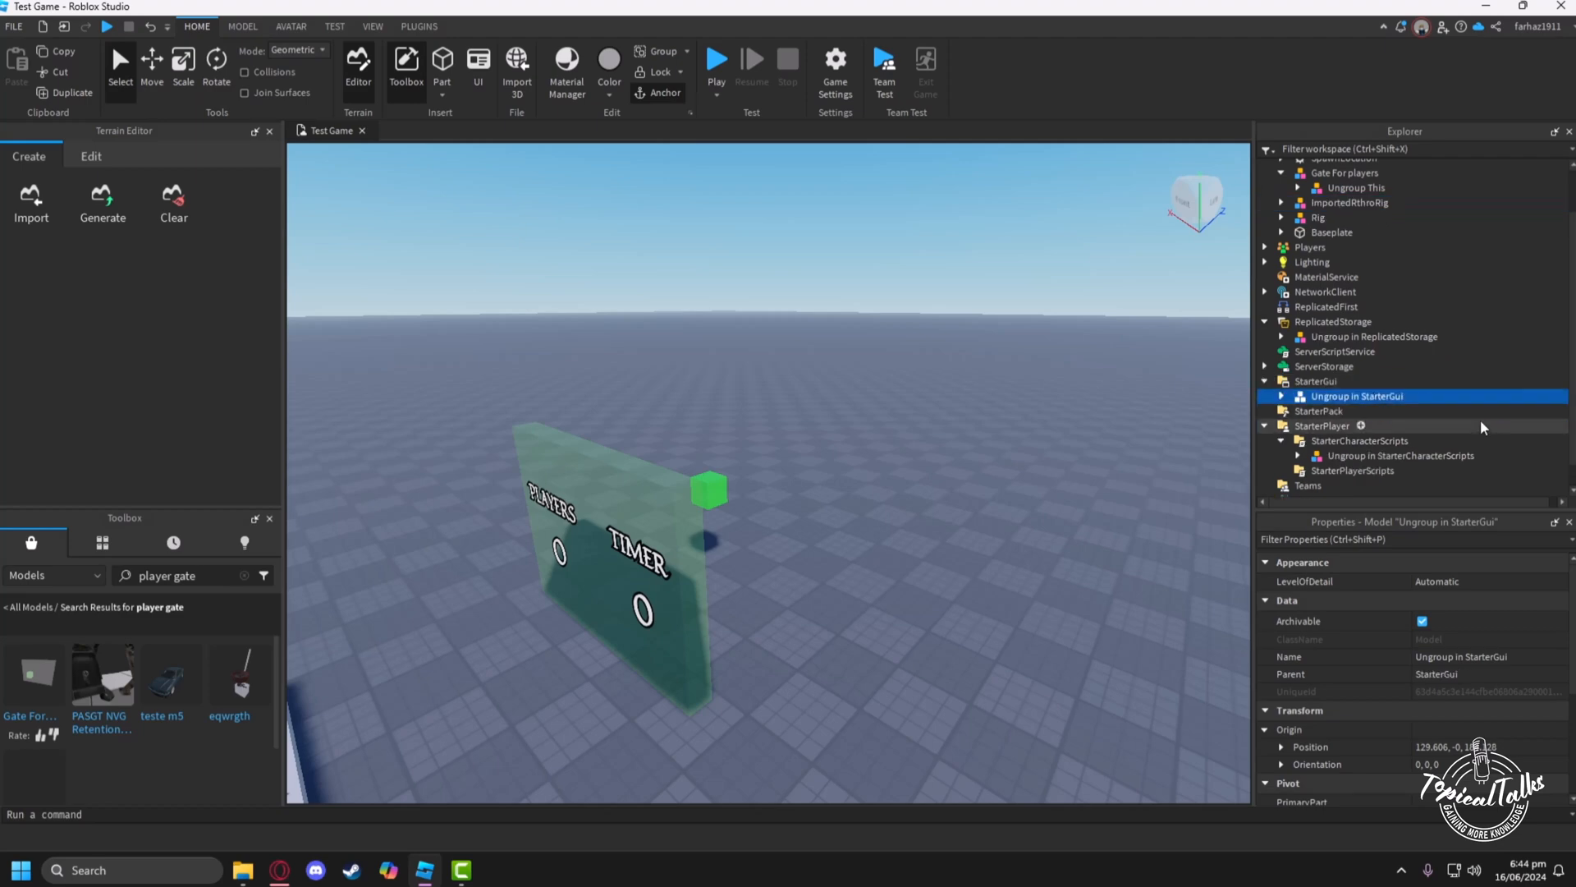
Ungroup the Ungroup This model and the three submodels in ReplicatedStorage, StarterGui and StarterCharacterScripts.
{"action": "scroll", "coordinate": [1466, 435], "scroll_direction": "up", "scroll_amount": 3}
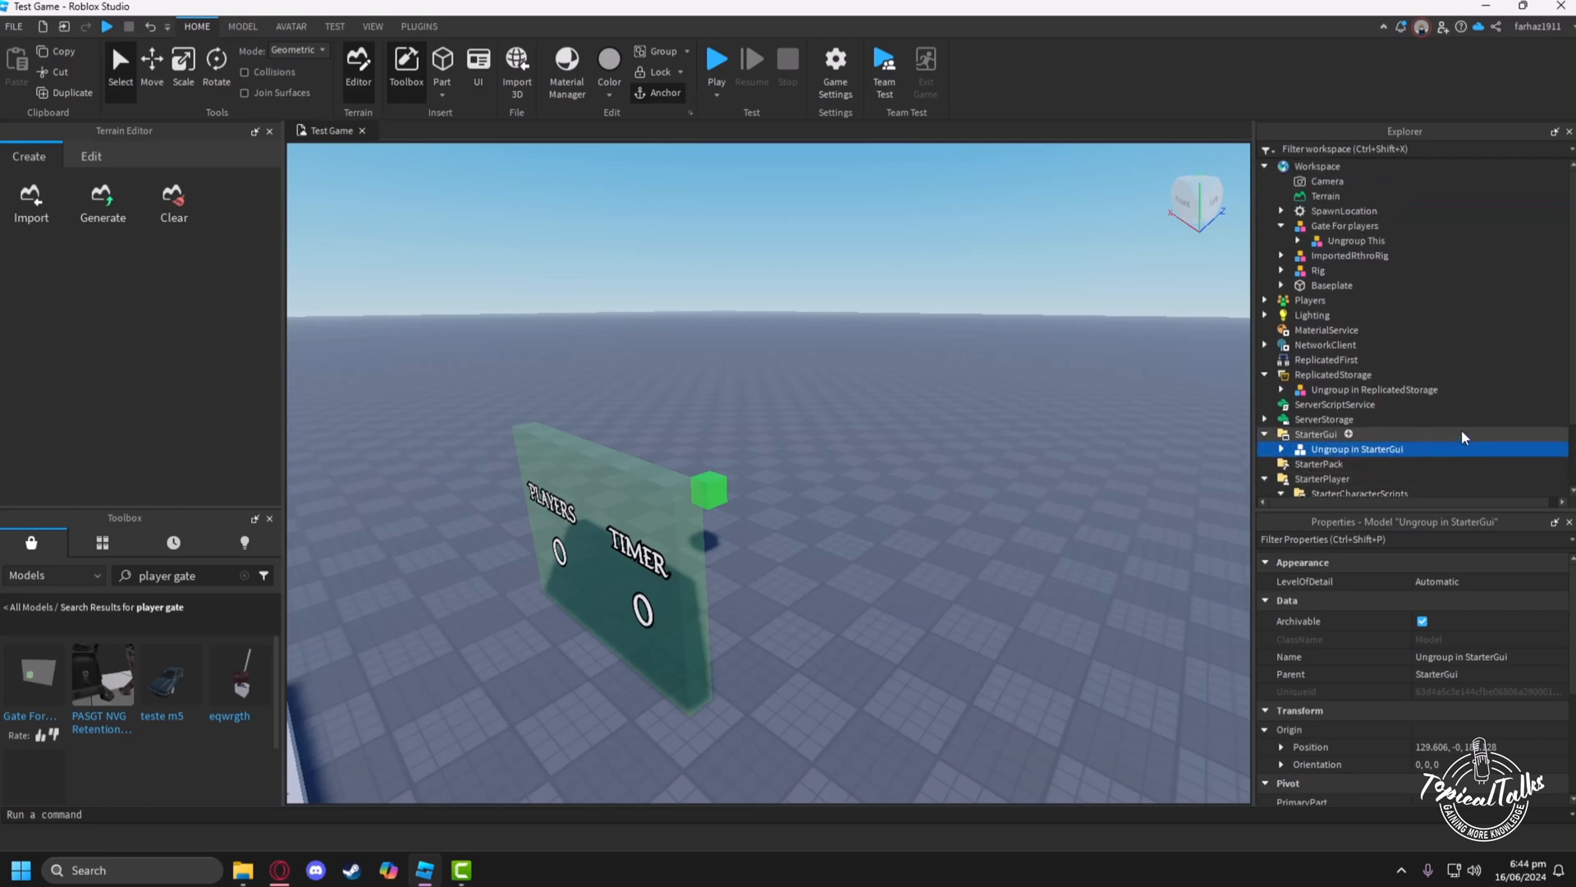
{"action": "left_click", "coordinate": [1354, 241]}
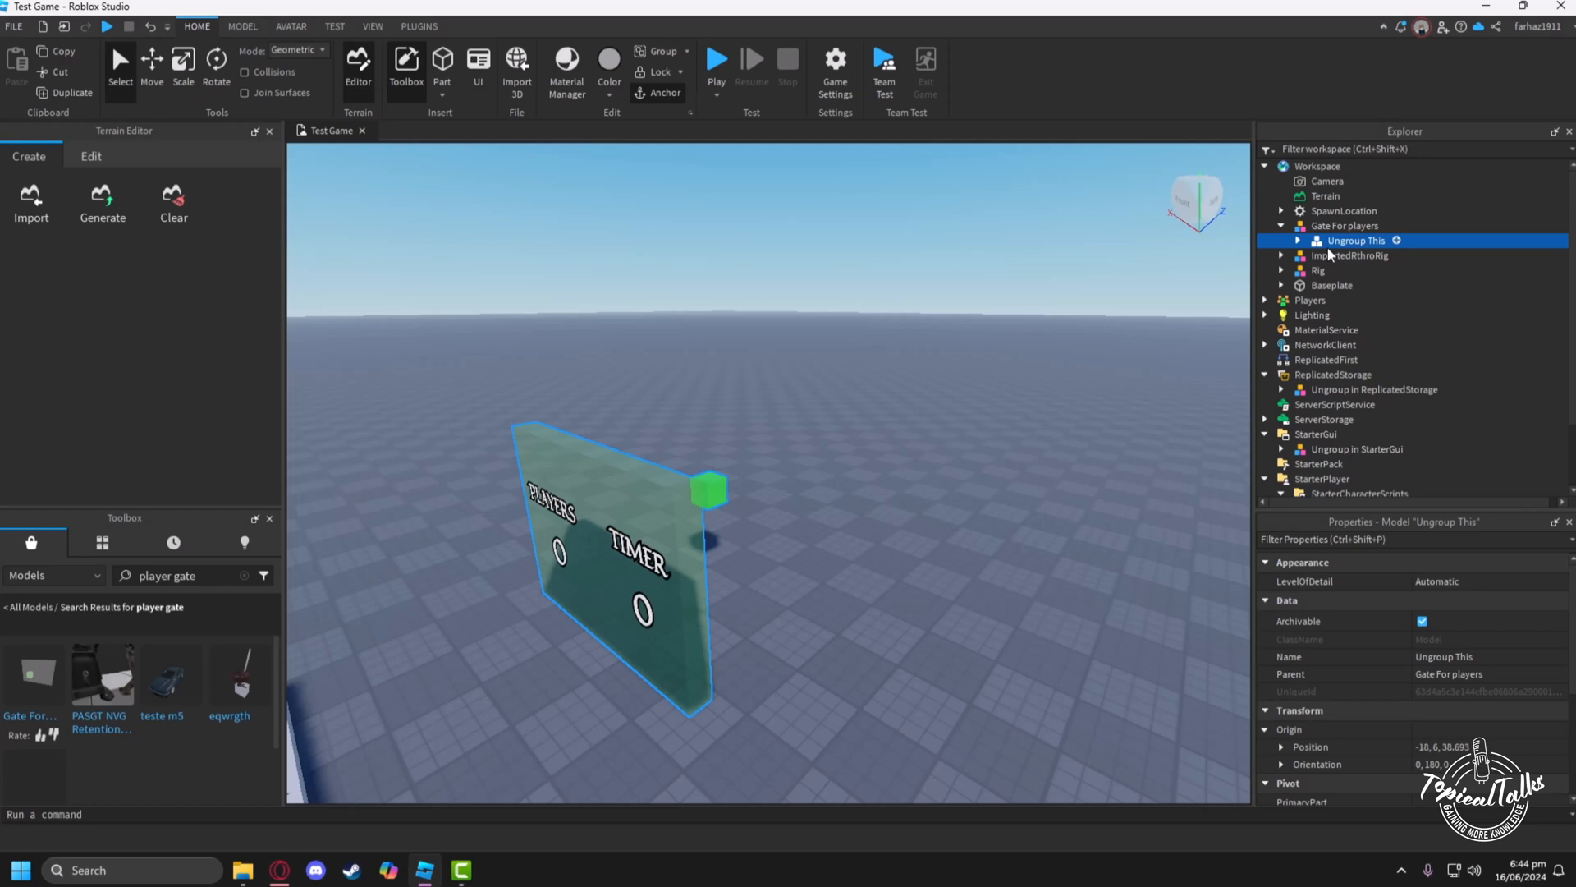
{"action": "key", "text": "ctrl+u"}
{"action": "scroll", "coordinate": [1353, 322], "scroll_direction": "down", "scroll_amount": 3}
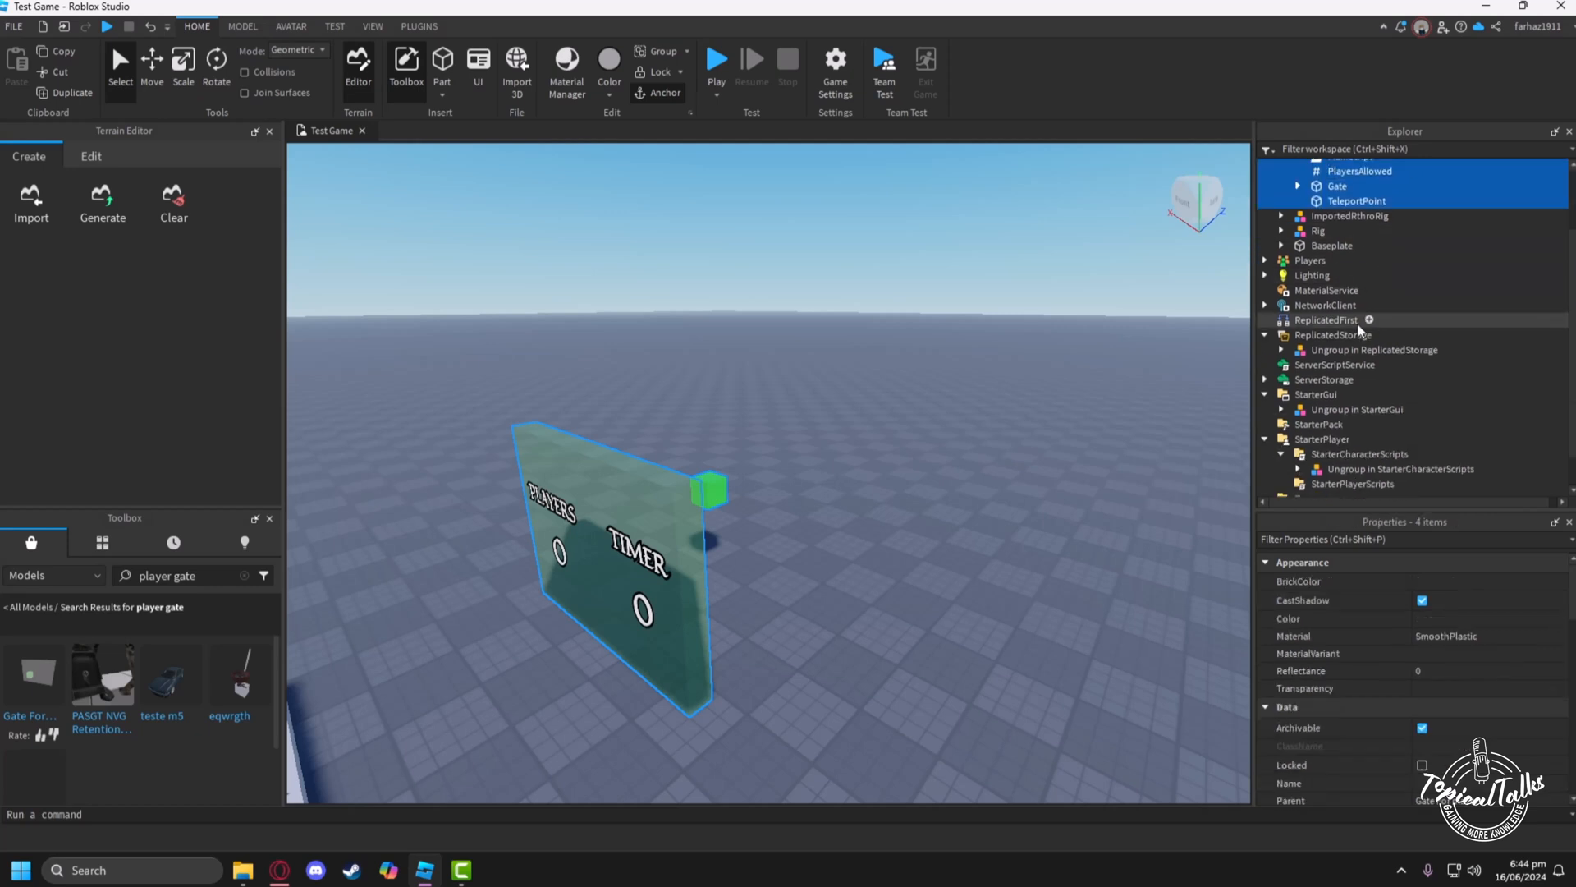
{"action": "left_click", "coordinate": [1351, 315]}
{"action": "key", "text": "ctrl+u"}
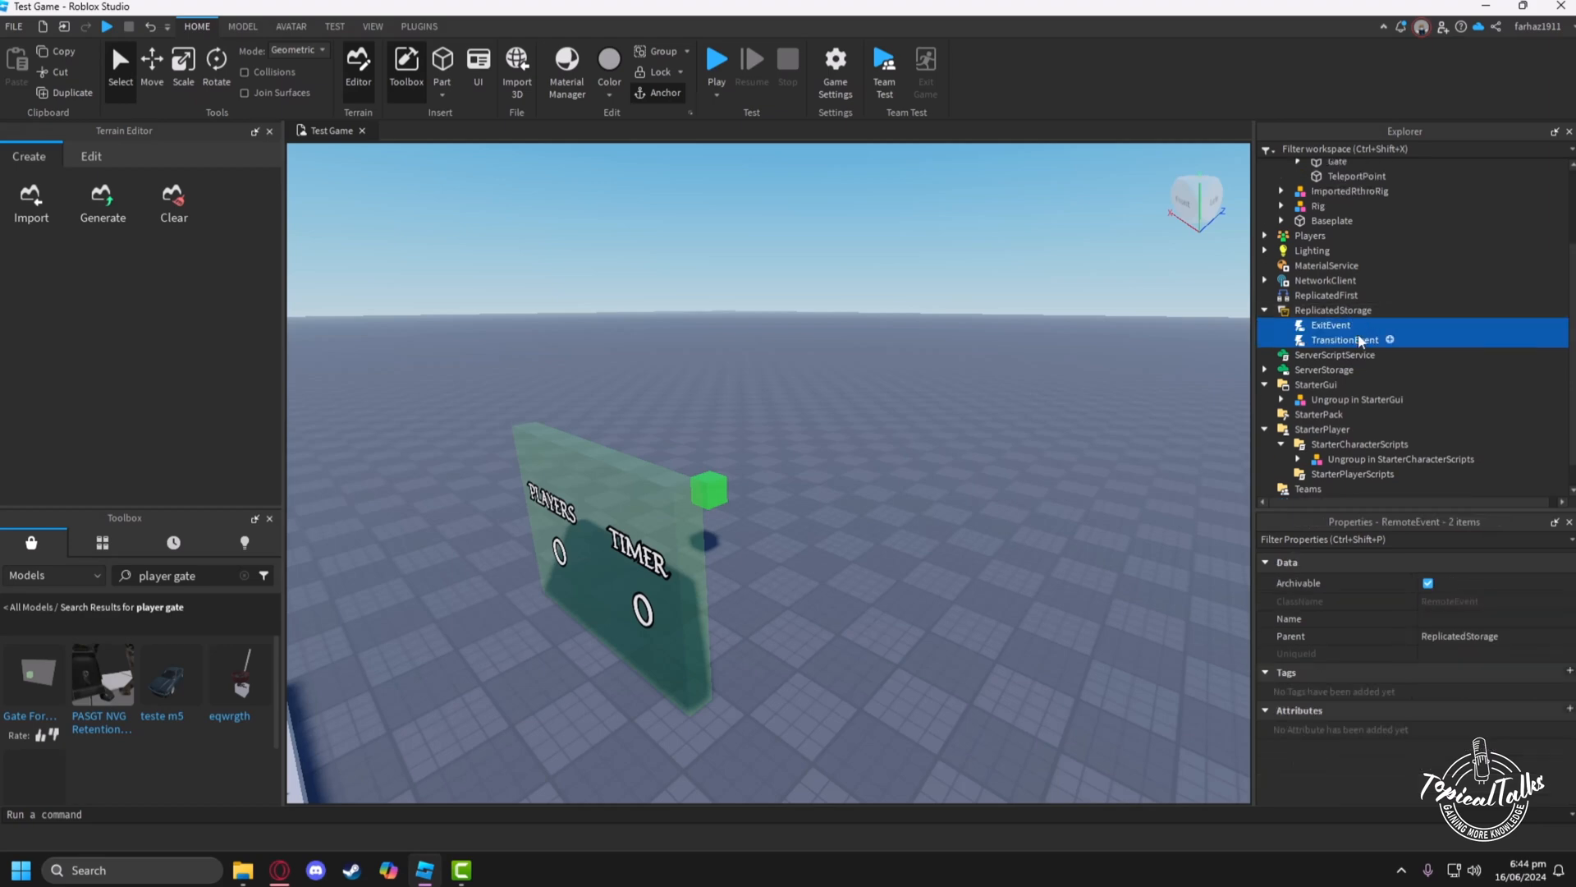
{"action": "left_click", "coordinate": [1346, 373]}
{"action": "key", "text": "ctrl+u"}
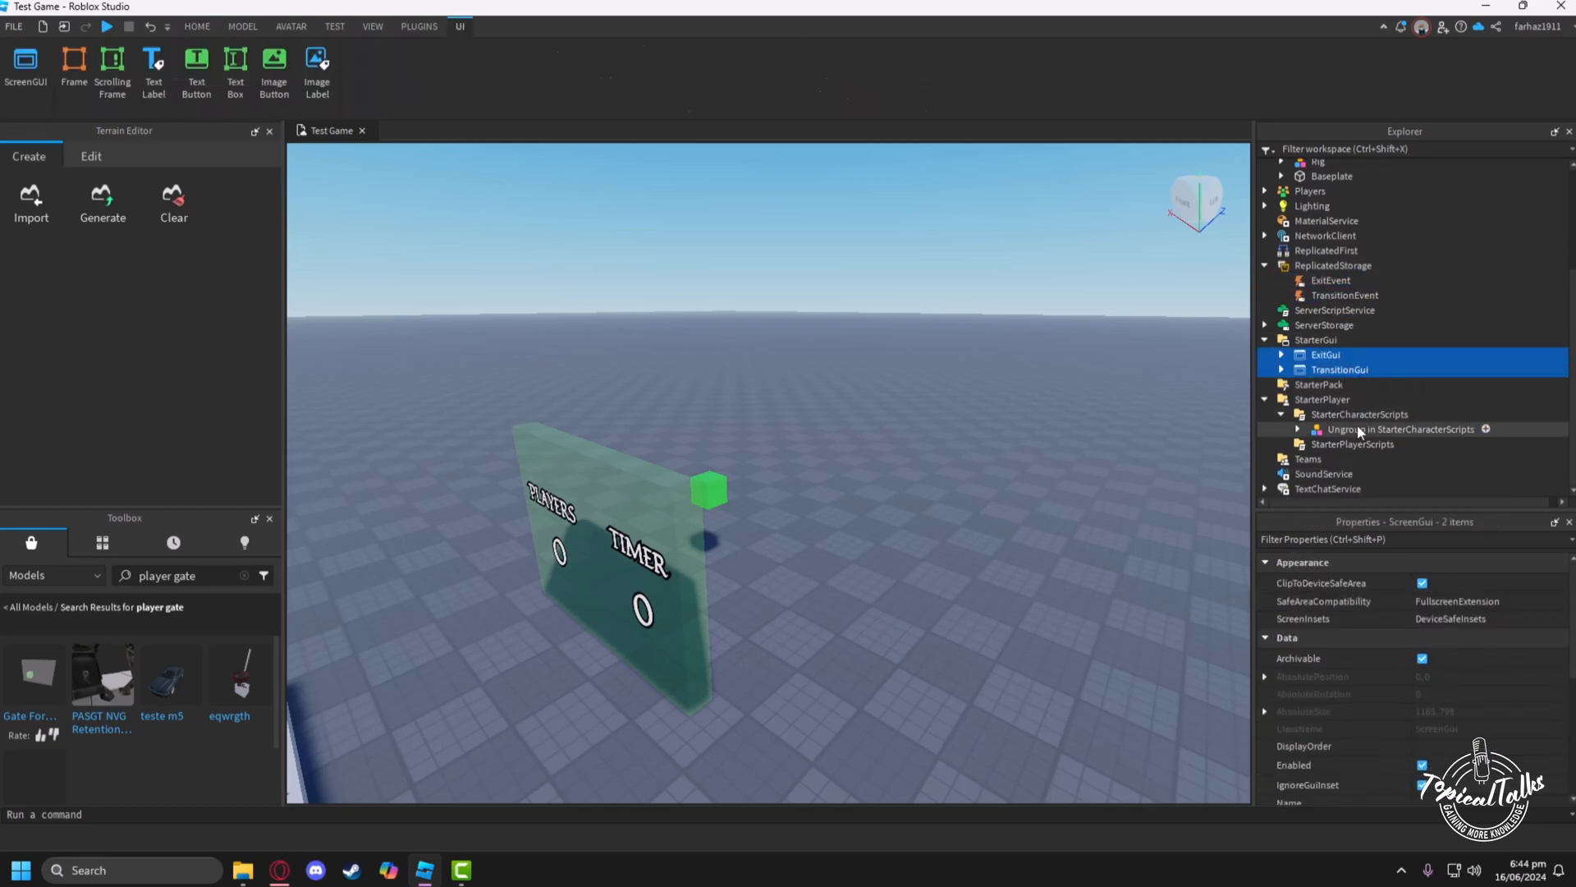
{"action": "left_click", "coordinate": [1379, 443]}
{"action": "key", "text": "ctrl+u"}
Open the gate's MainScript, review its teleport code, and close it.
{"action": "scroll", "coordinate": [1384, 450], "scroll_direction": "up", "scroll_amount": 4}
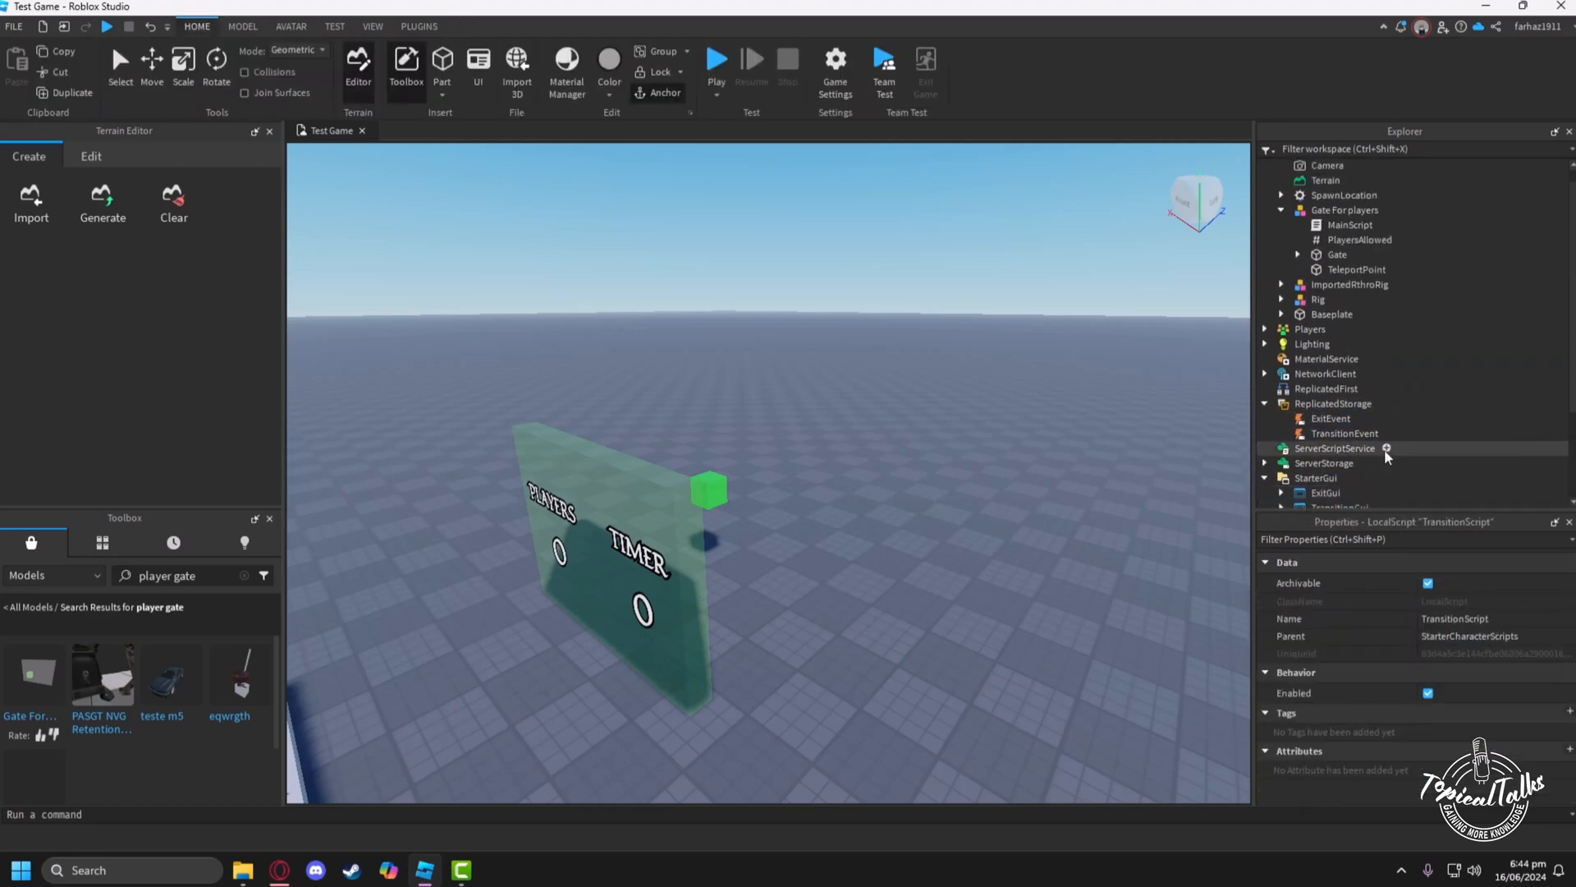
{"action": "scroll", "coordinate": [1383, 445], "scroll_direction": "up", "scroll_amount": 1}
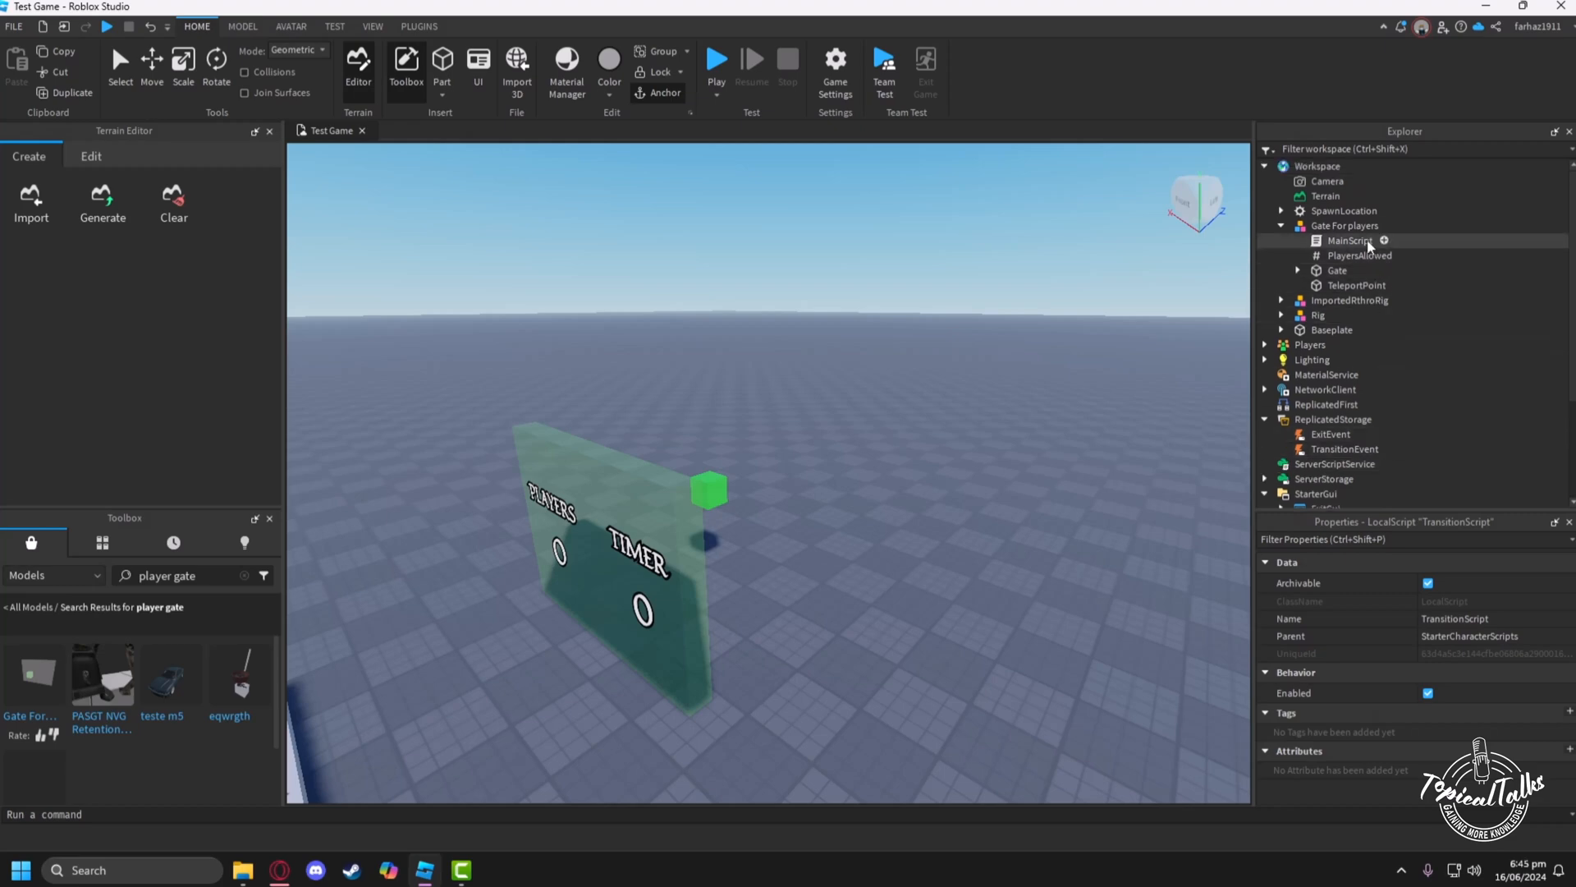
{"action": "double_click", "coordinate": [1346, 240]}
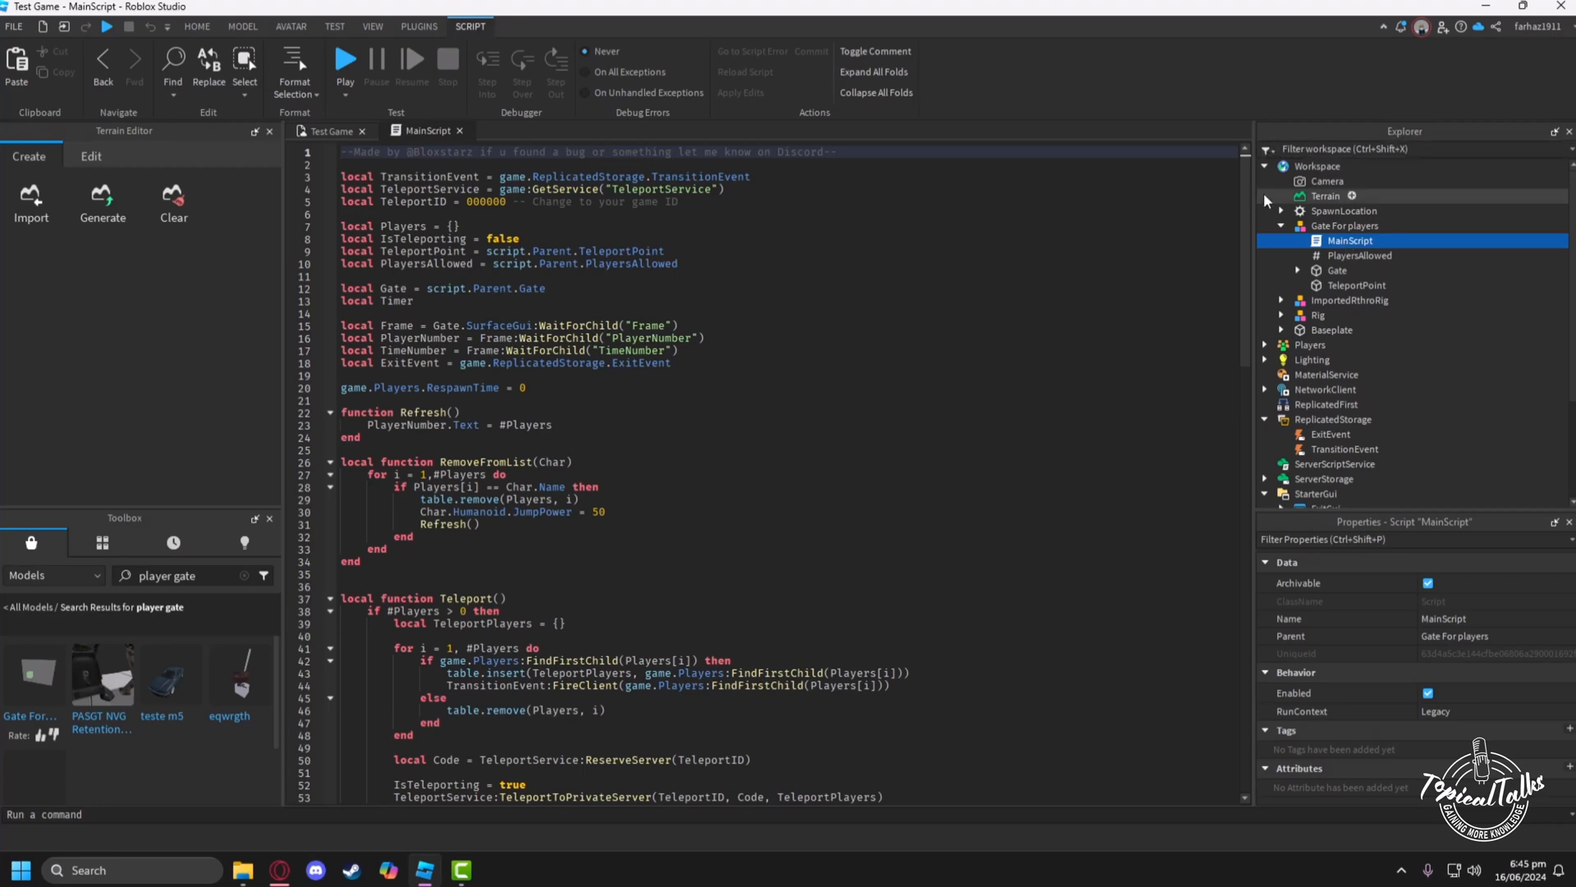
{"action": "scroll", "coordinate": [1245, 203], "scroll_direction": "down", "scroll_amount": 2}
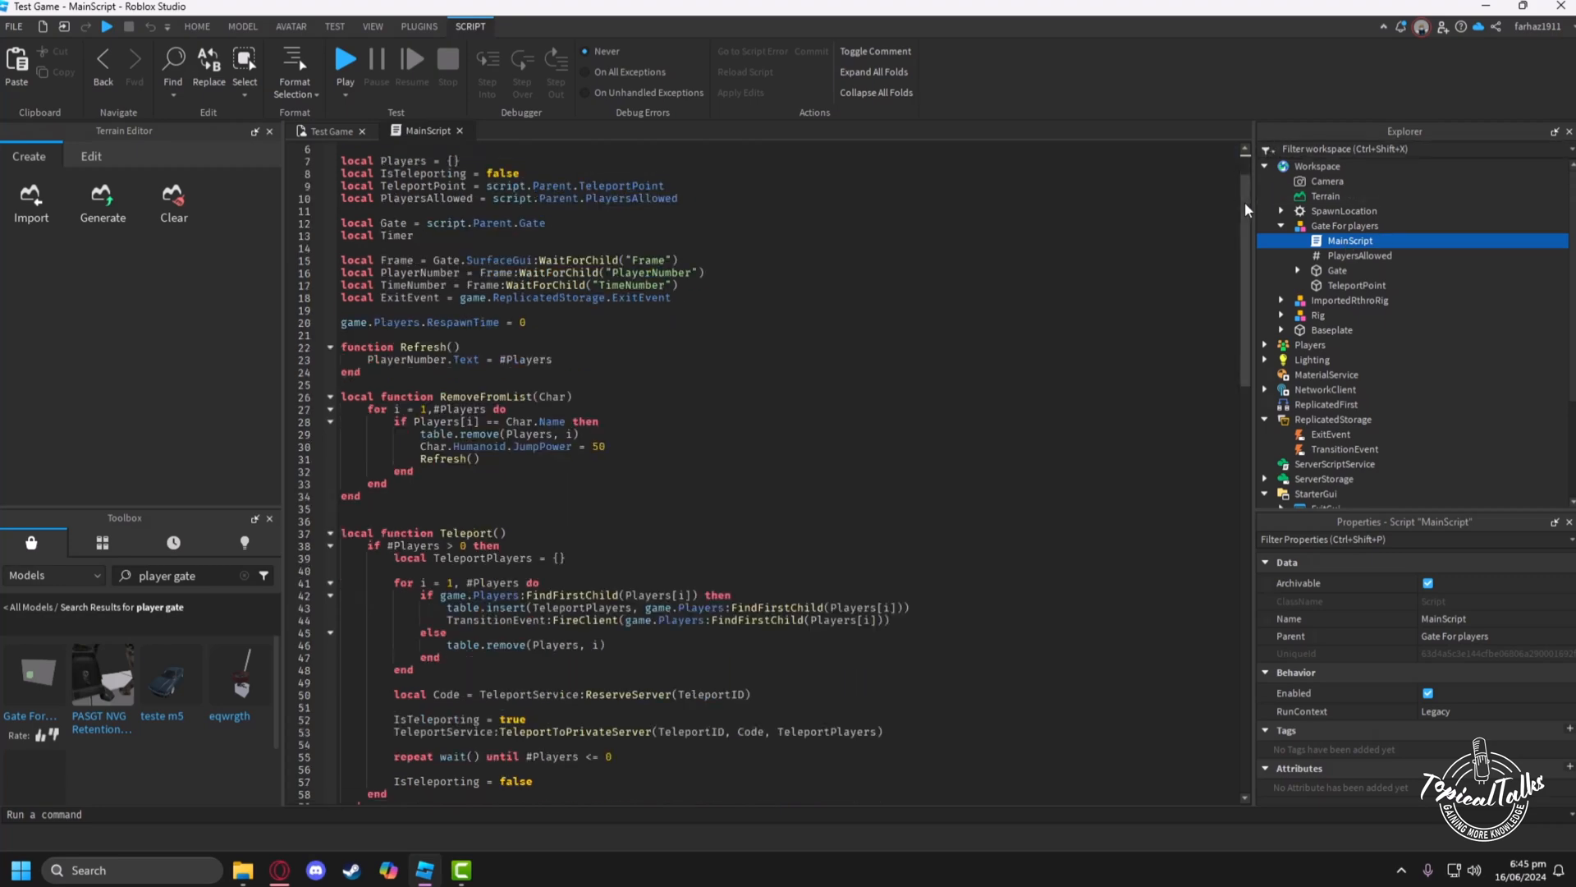
{"action": "left_click_drag", "start_coordinate": [1244, 208], "coordinate": [1244, 269]}
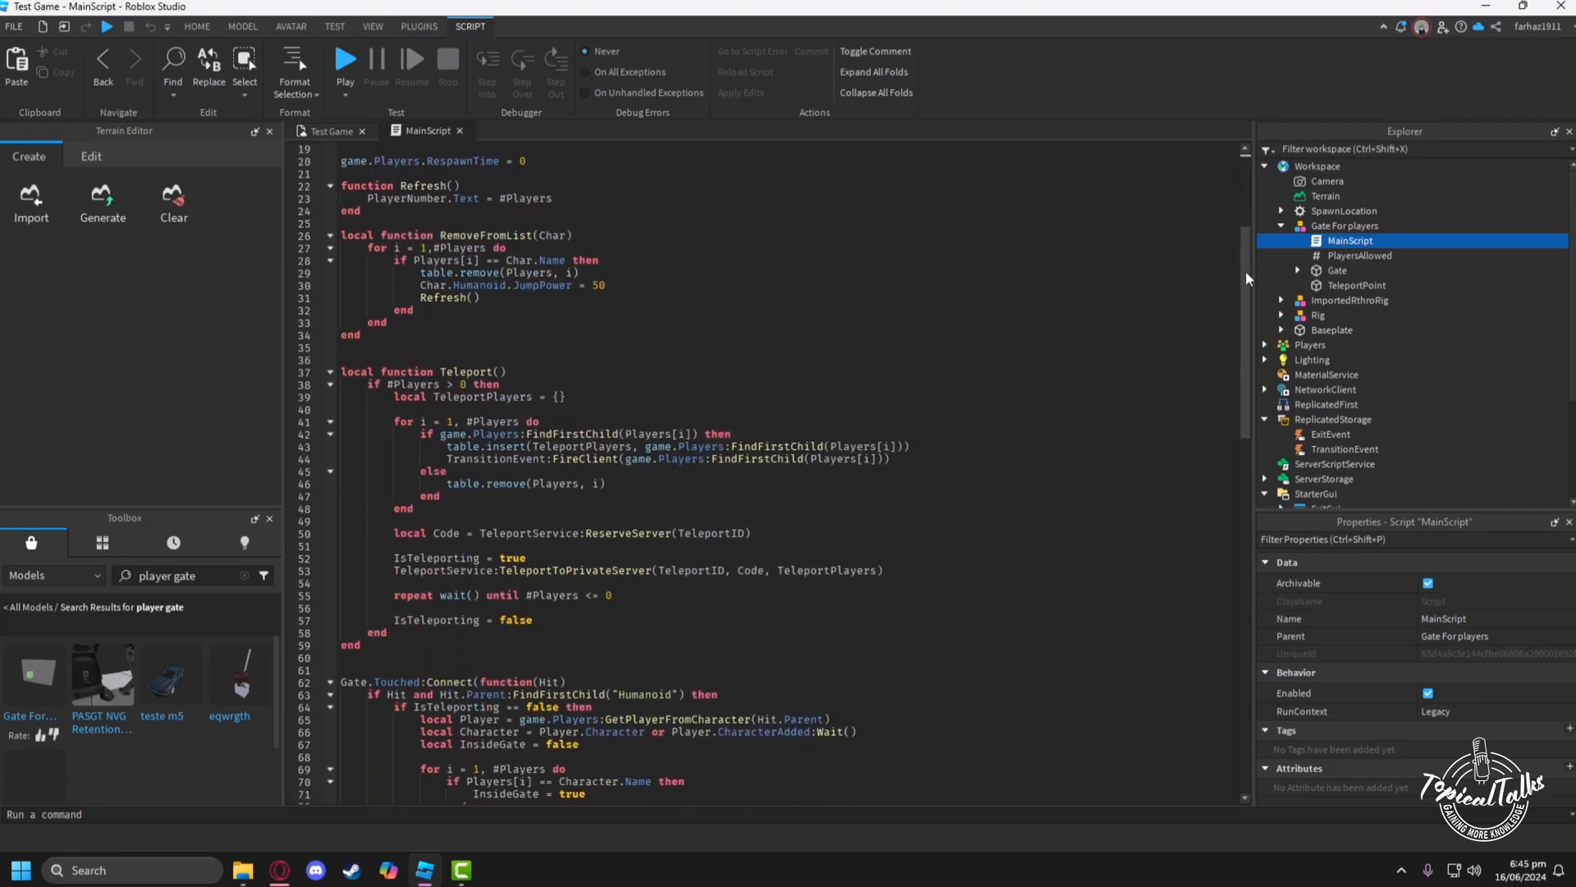
{"action": "scroll", "coordinate": [1245, 297], "scroll_direction": "down", "scroll_amount": 3}
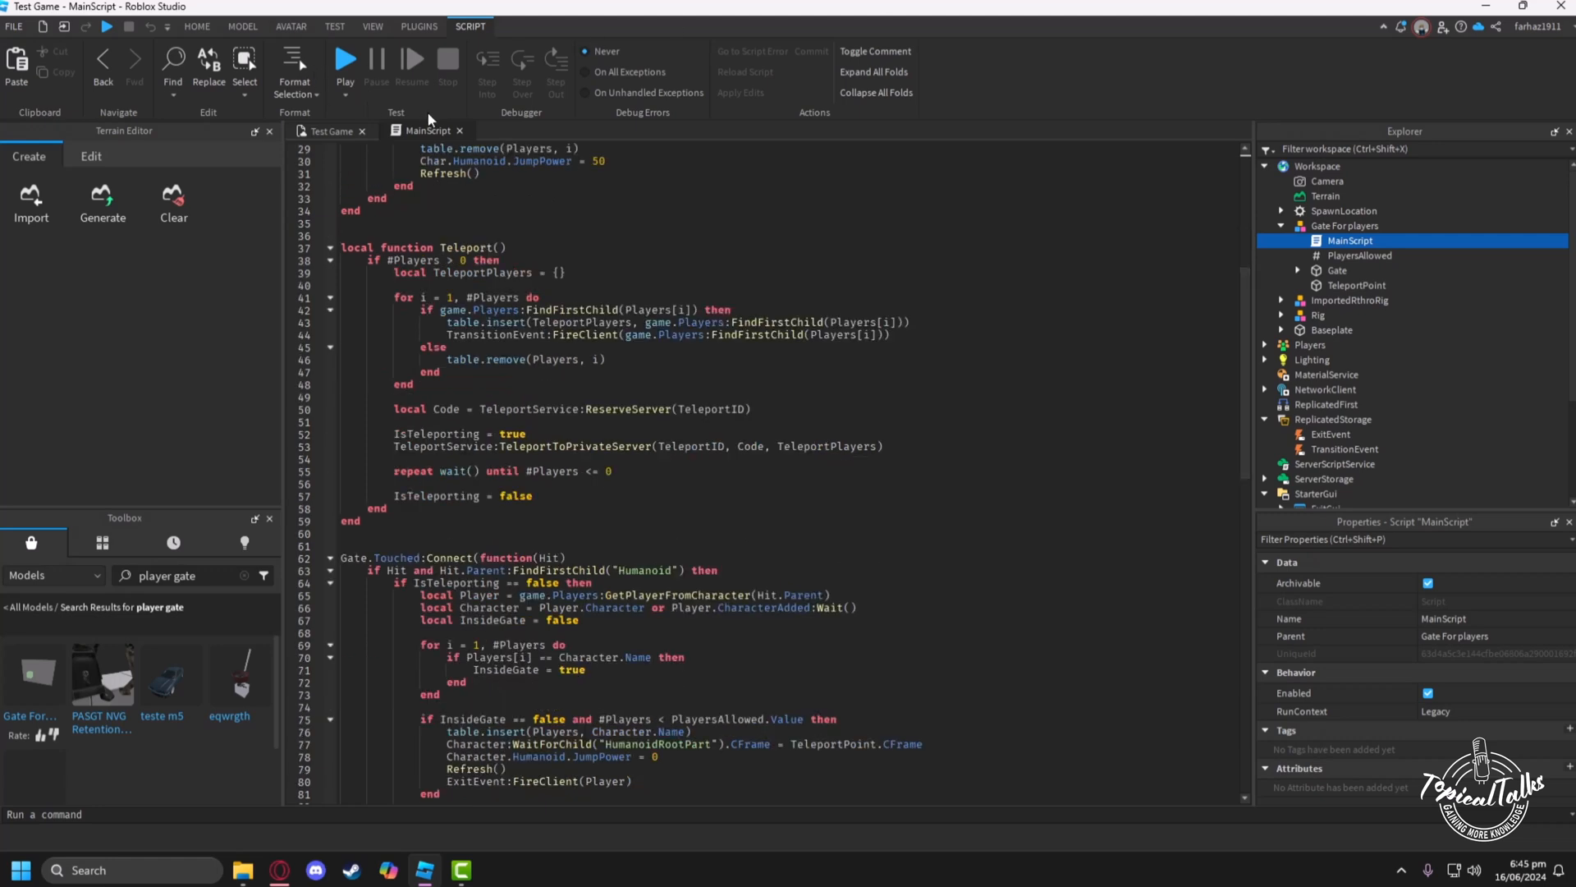
{"action": "left_click", "coordinate": [460, 130]}
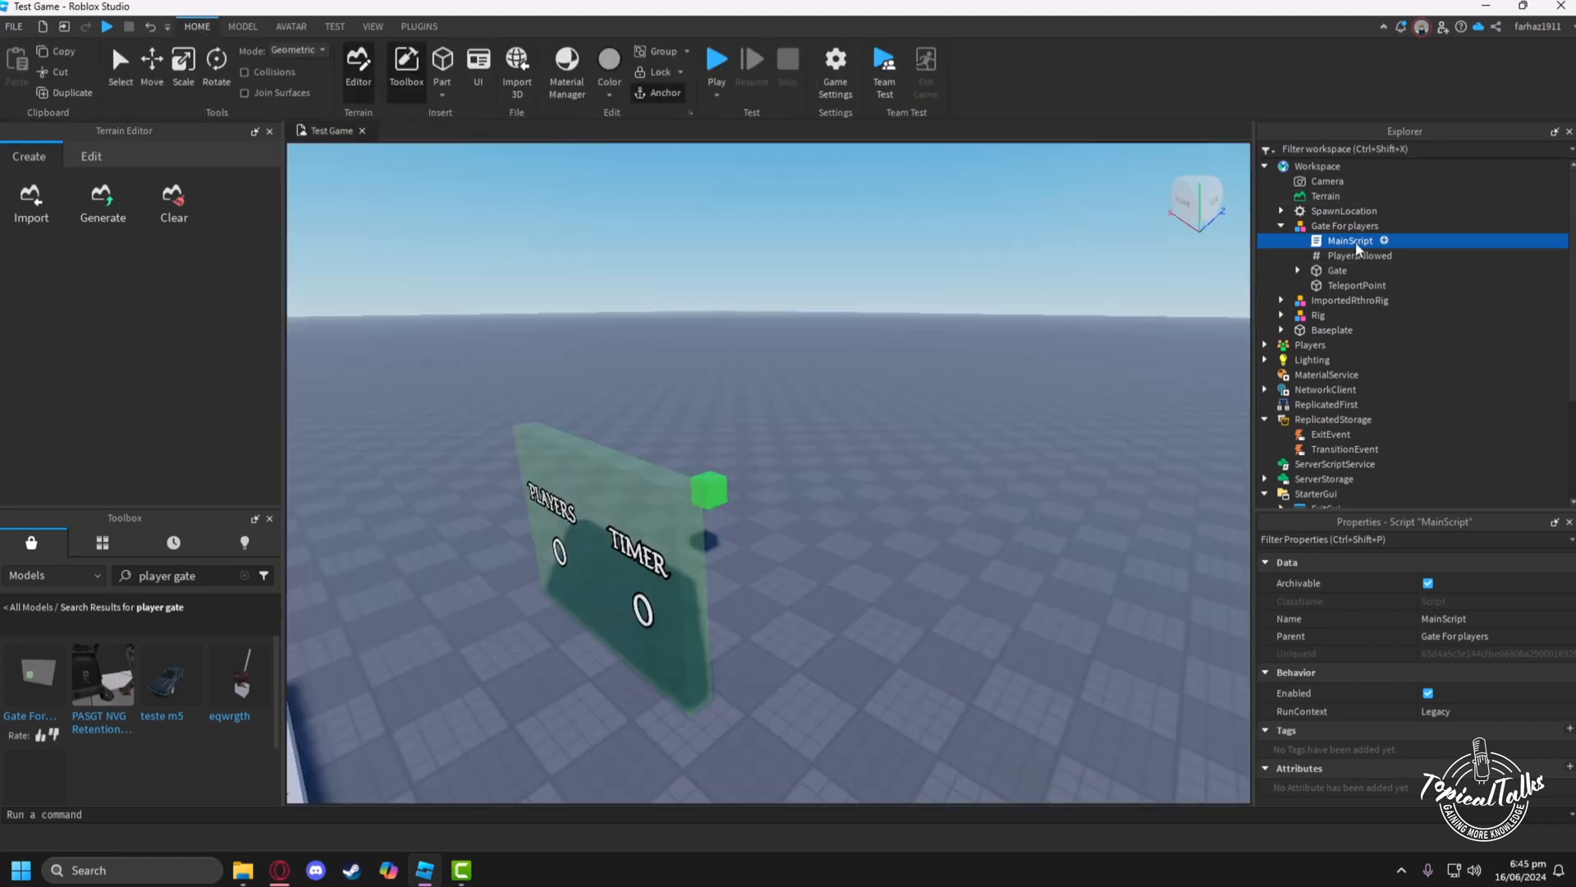
Set the gate's PlayersAllowed value to 5.
{"action": "left_click", "coordinate": [1346, 256]}
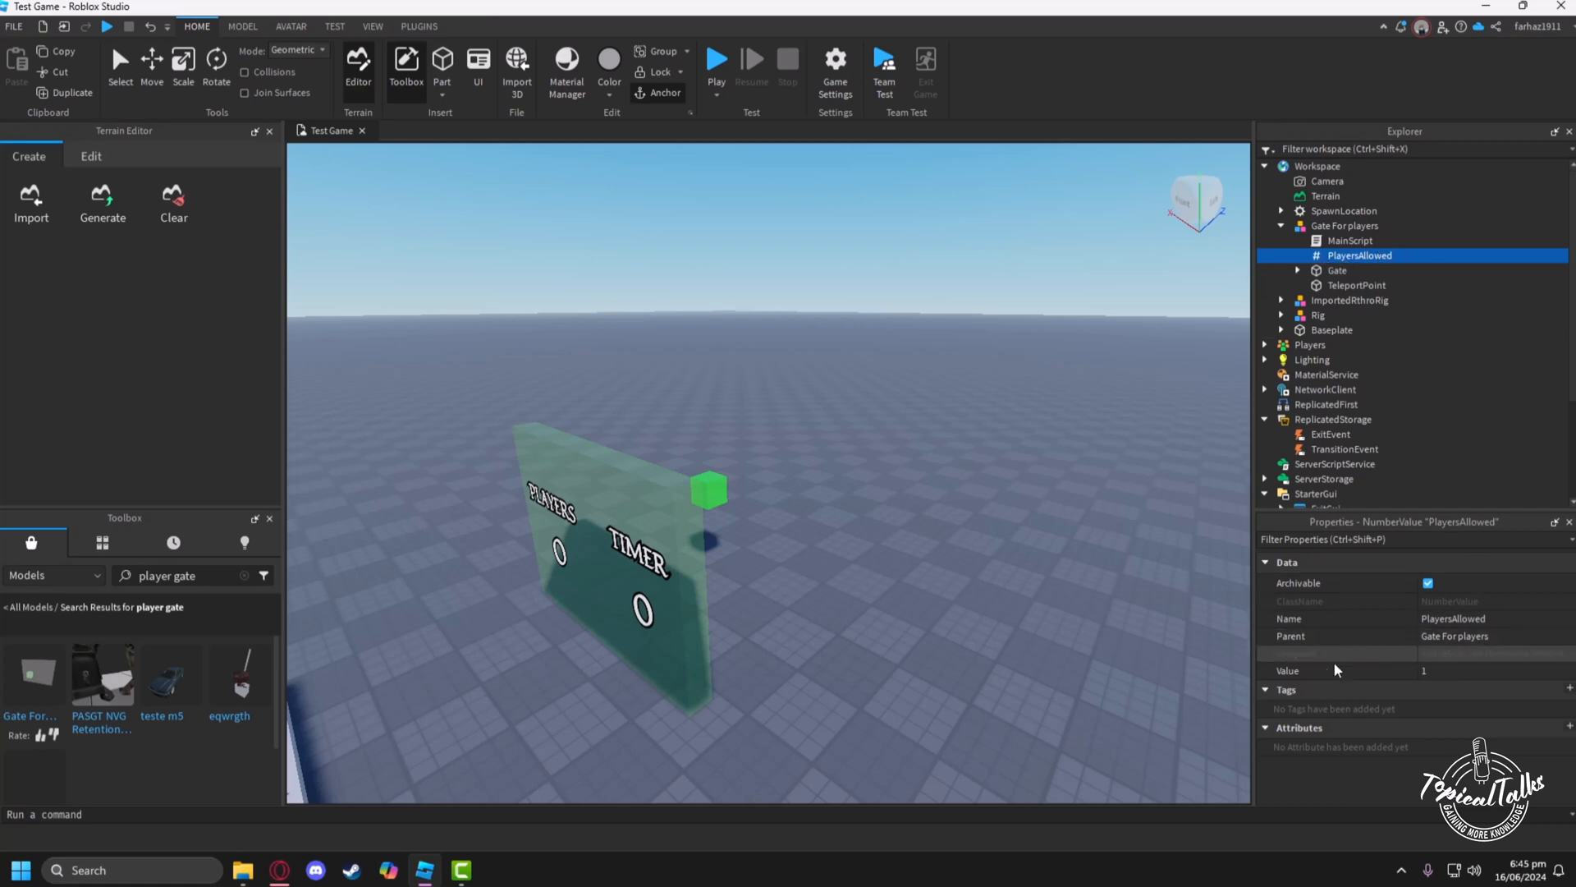
{"action": "right_click_drag", "start_coordinate": [816, 624], "coordinate": [816, 624]}
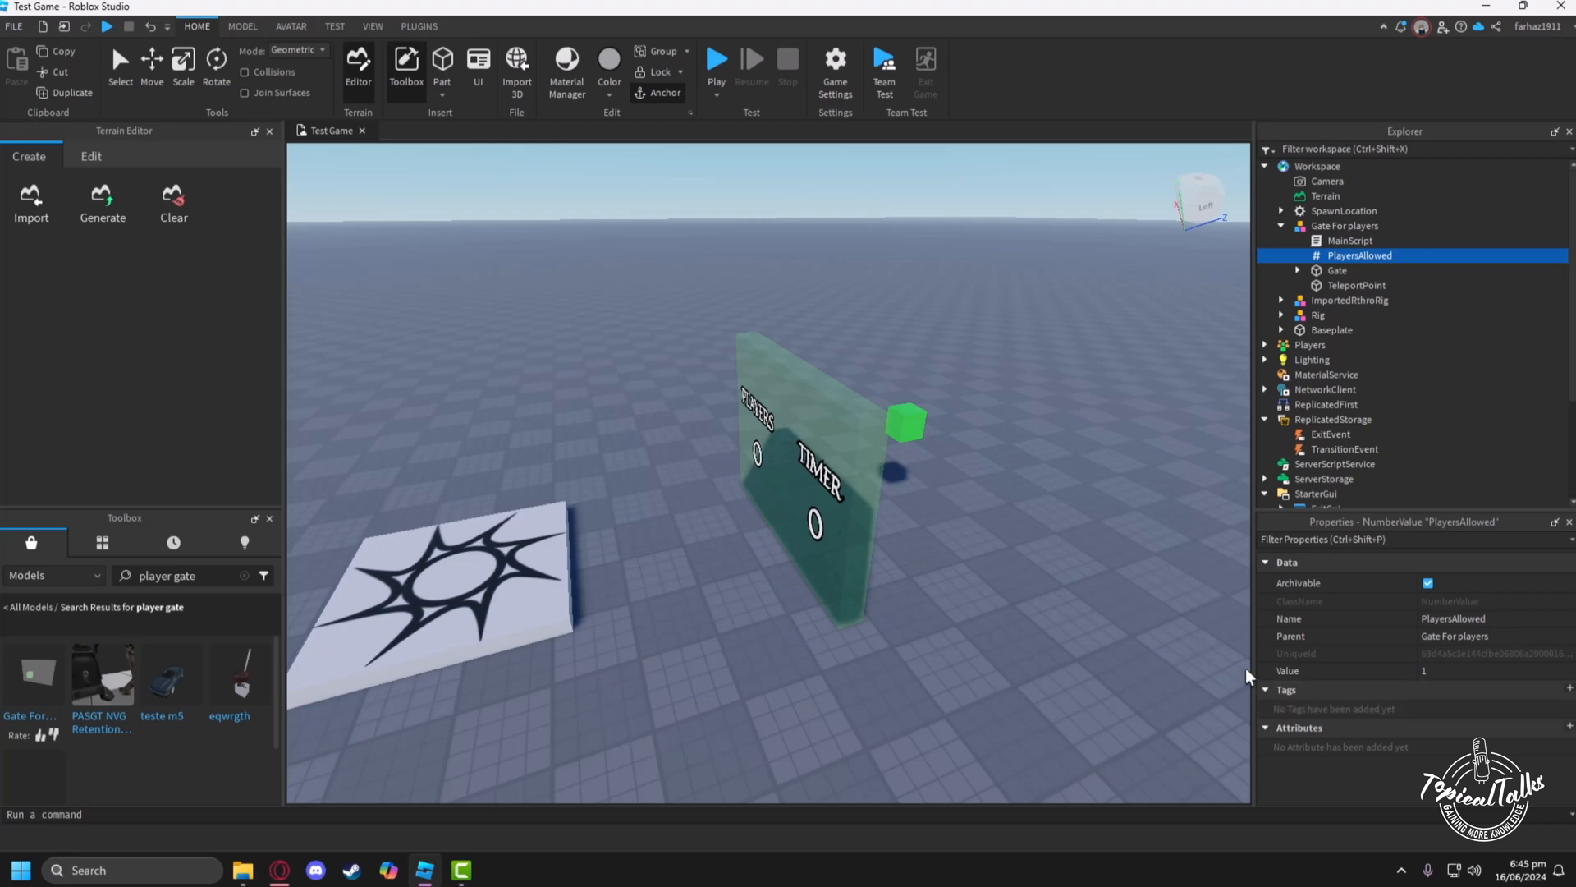
{"action": "left_click", "coordinate": [1439, 671]}
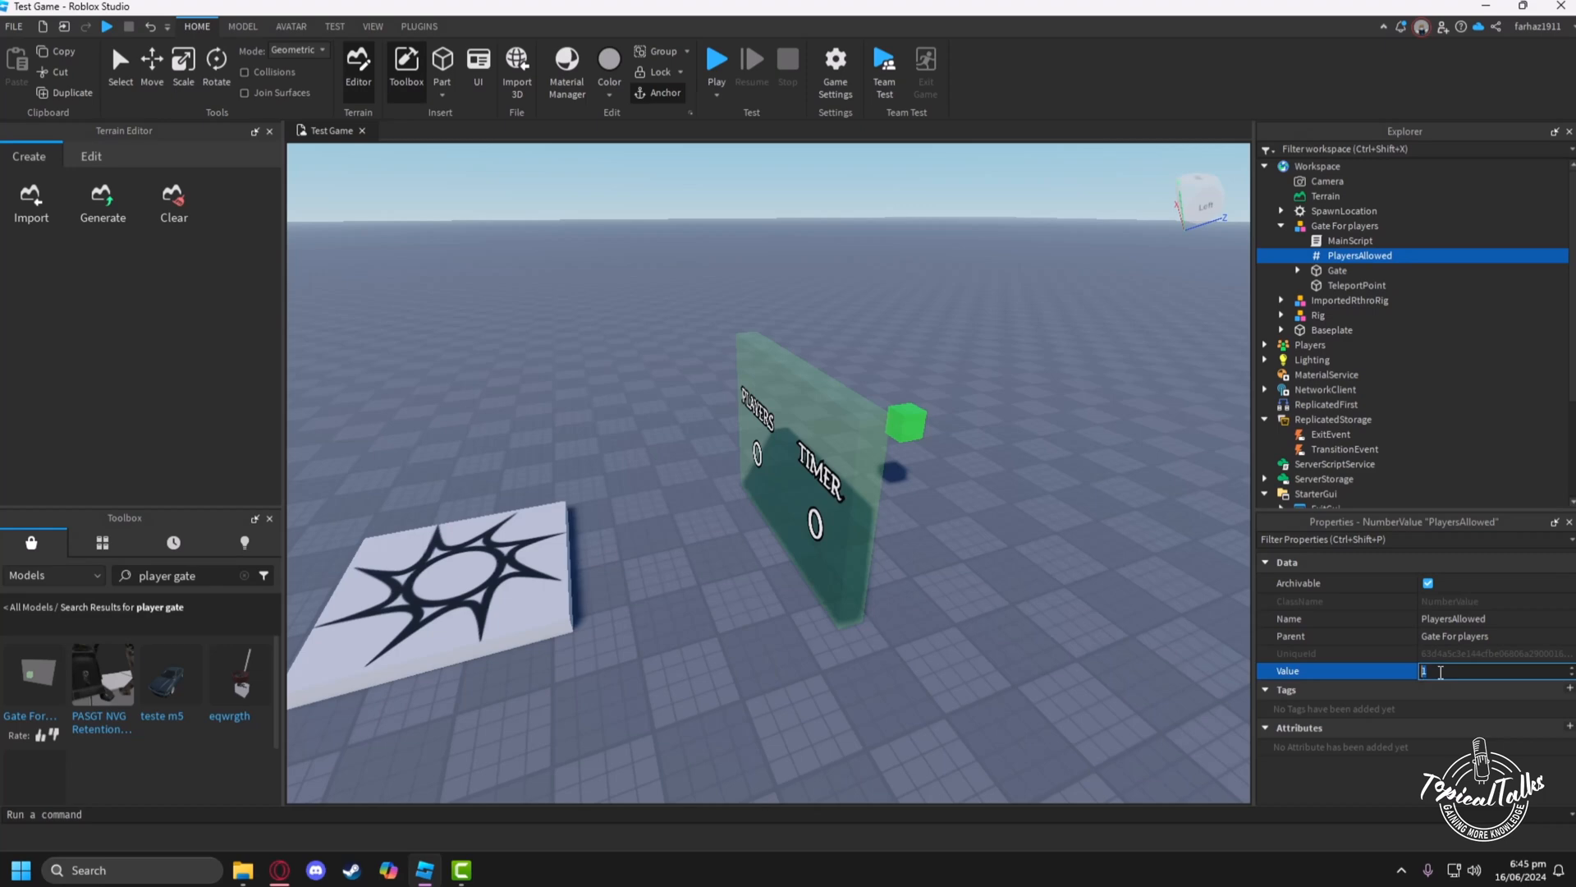
{"action": "key", "text": "Return"}
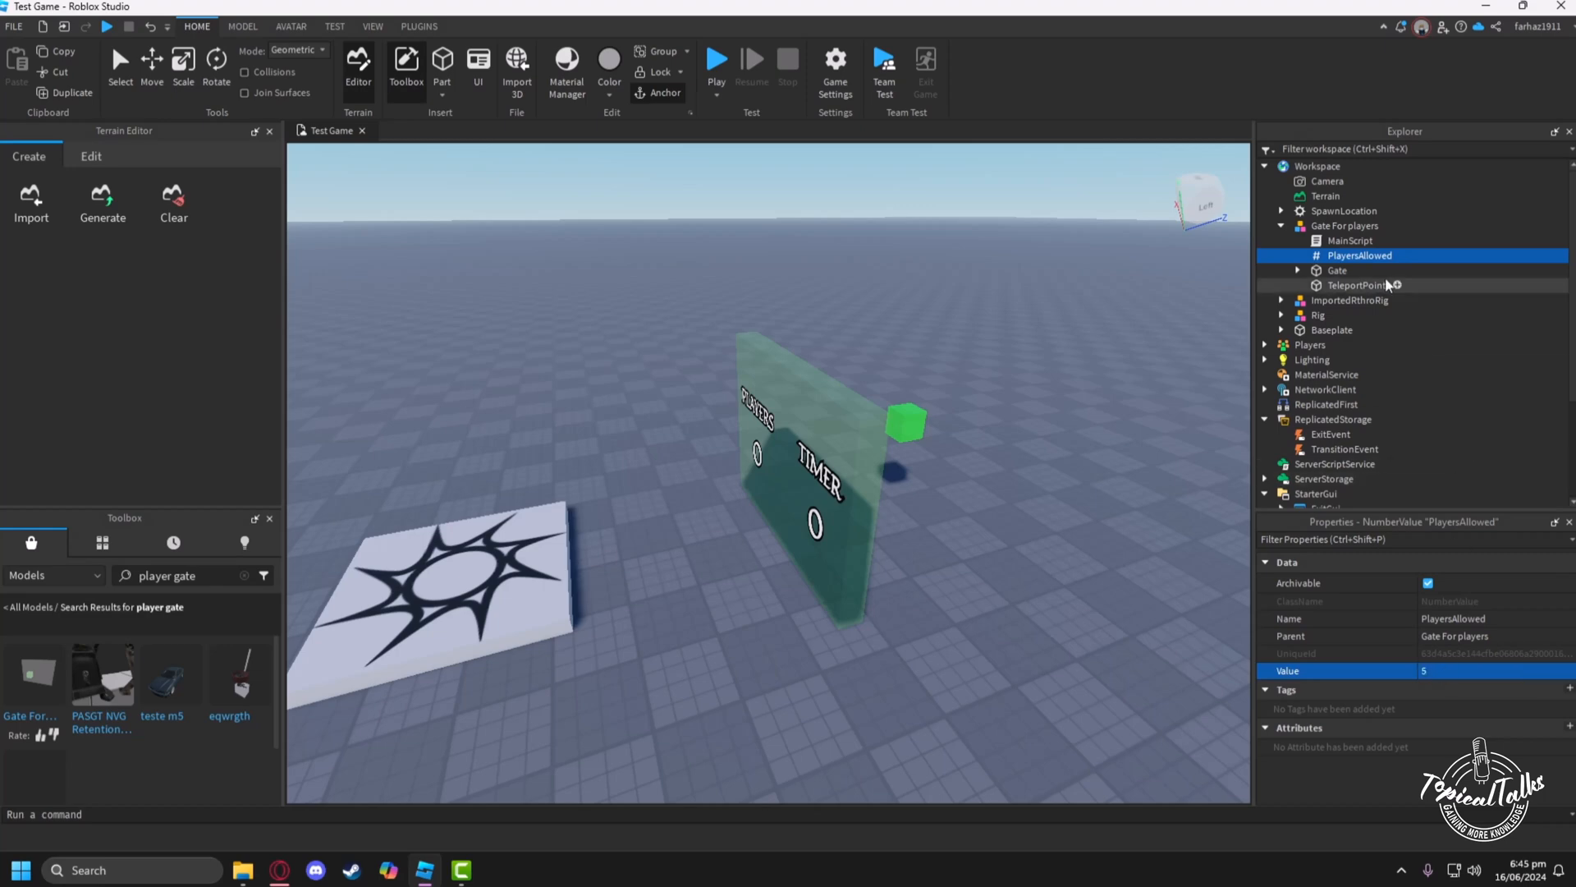
Try the gate's TeleportPoint part at transparency 0, and finally set its transparency to 1.
{"action": "left_click", "coordinate": [1337, 270]}
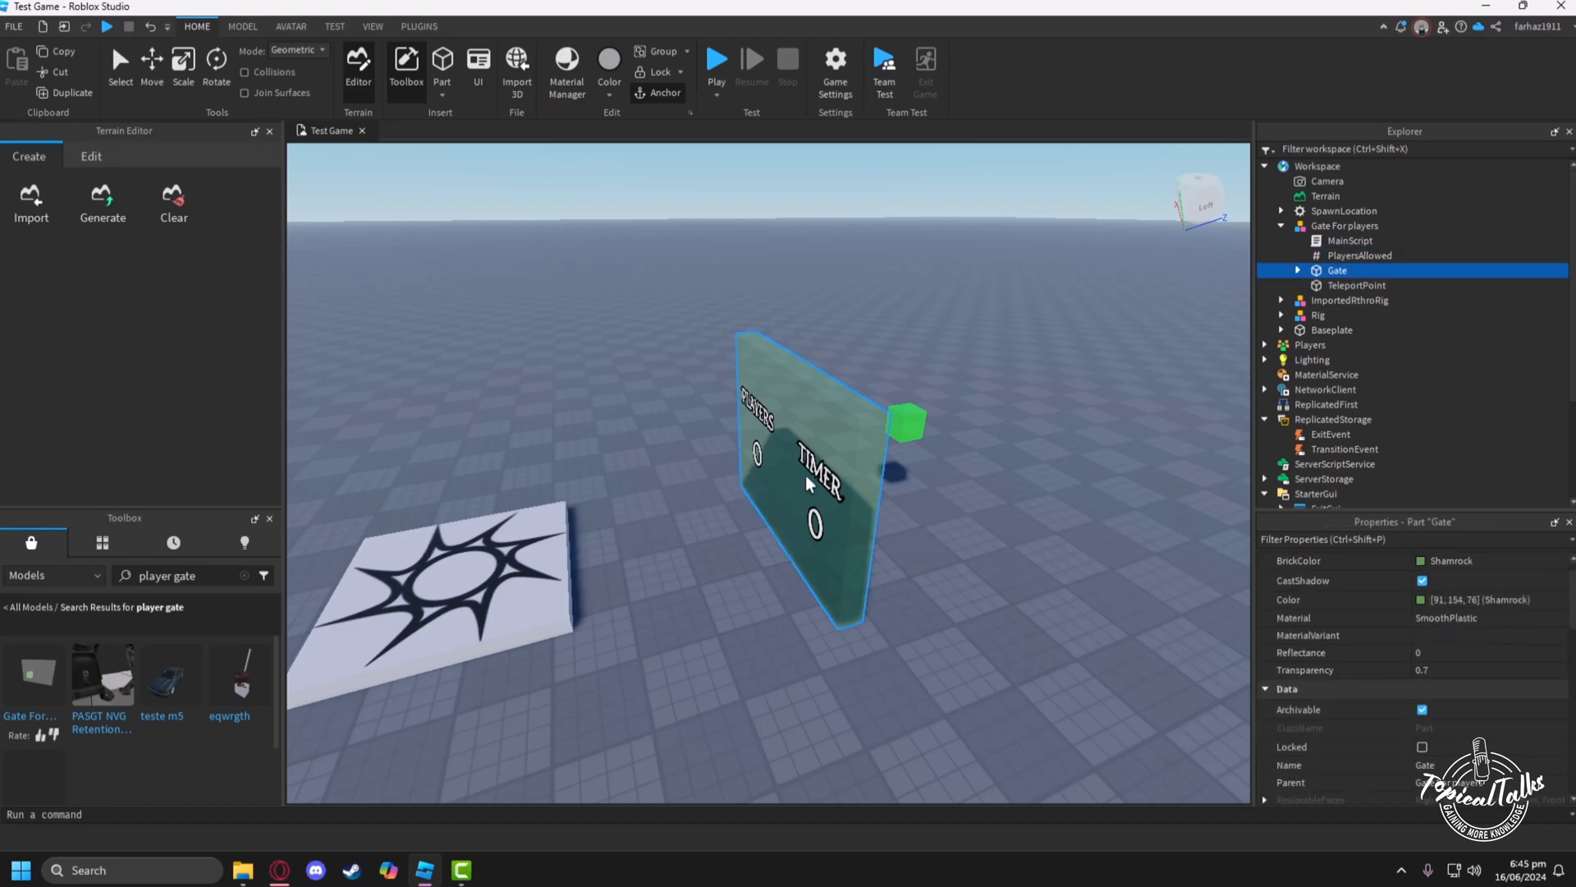
{"action": "left_click", "coordinate": [1350, 285]}
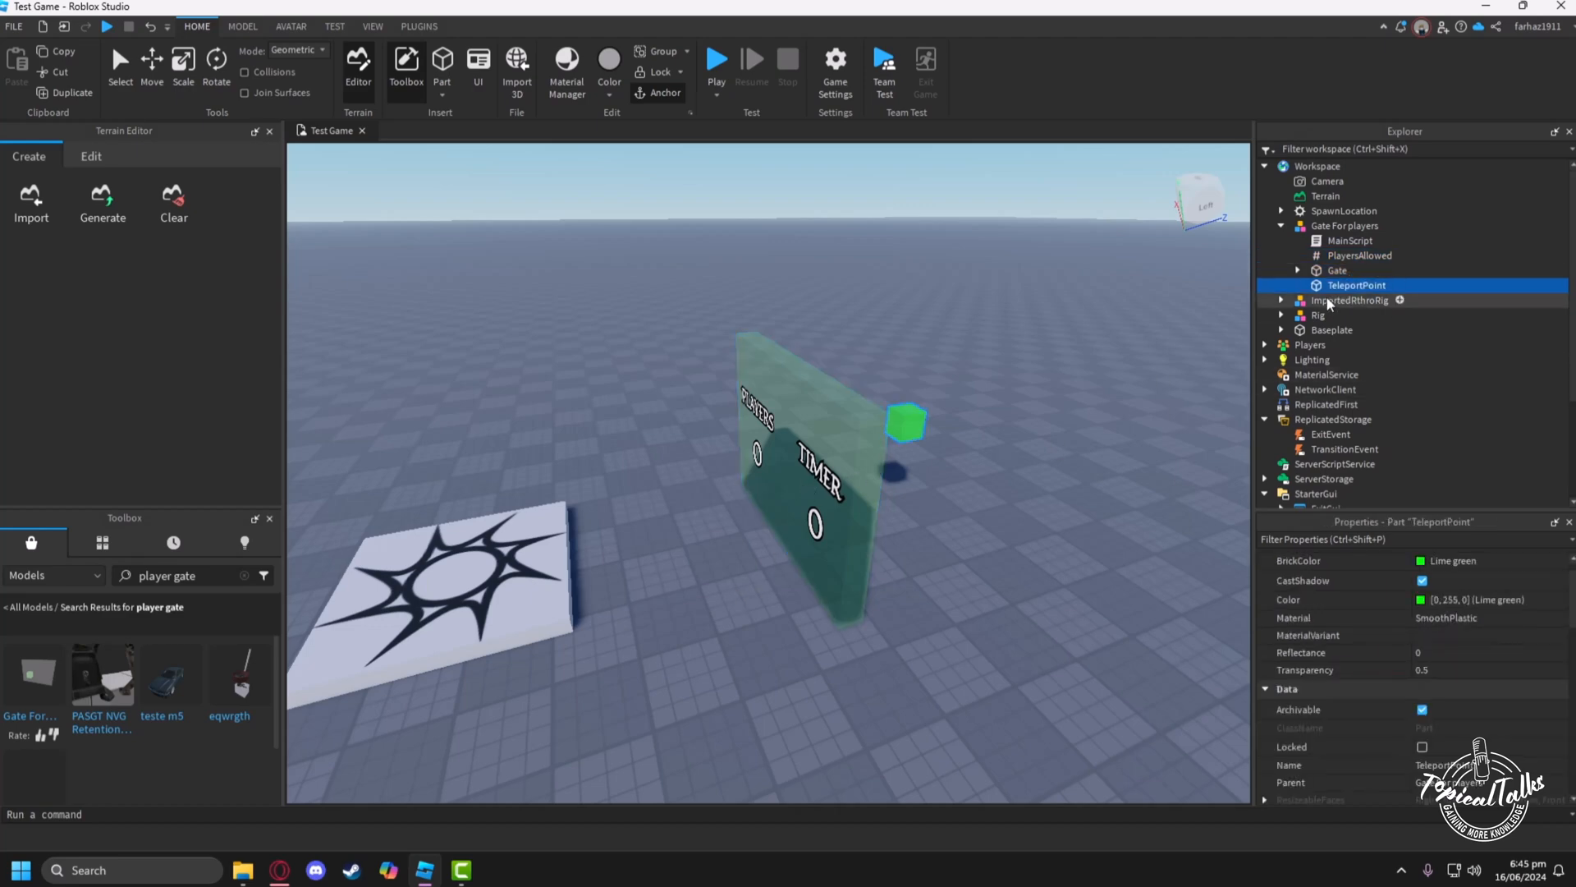
{"action": "scroll", "coordinate": [1504, 731], "scroll_direction": "up", "scroll_amount": 1}
{"action": "left_click", "coordinate": [1451, 692]}
{"action": "type", "text": "0"}
{"action": "key", "text": "Return"}
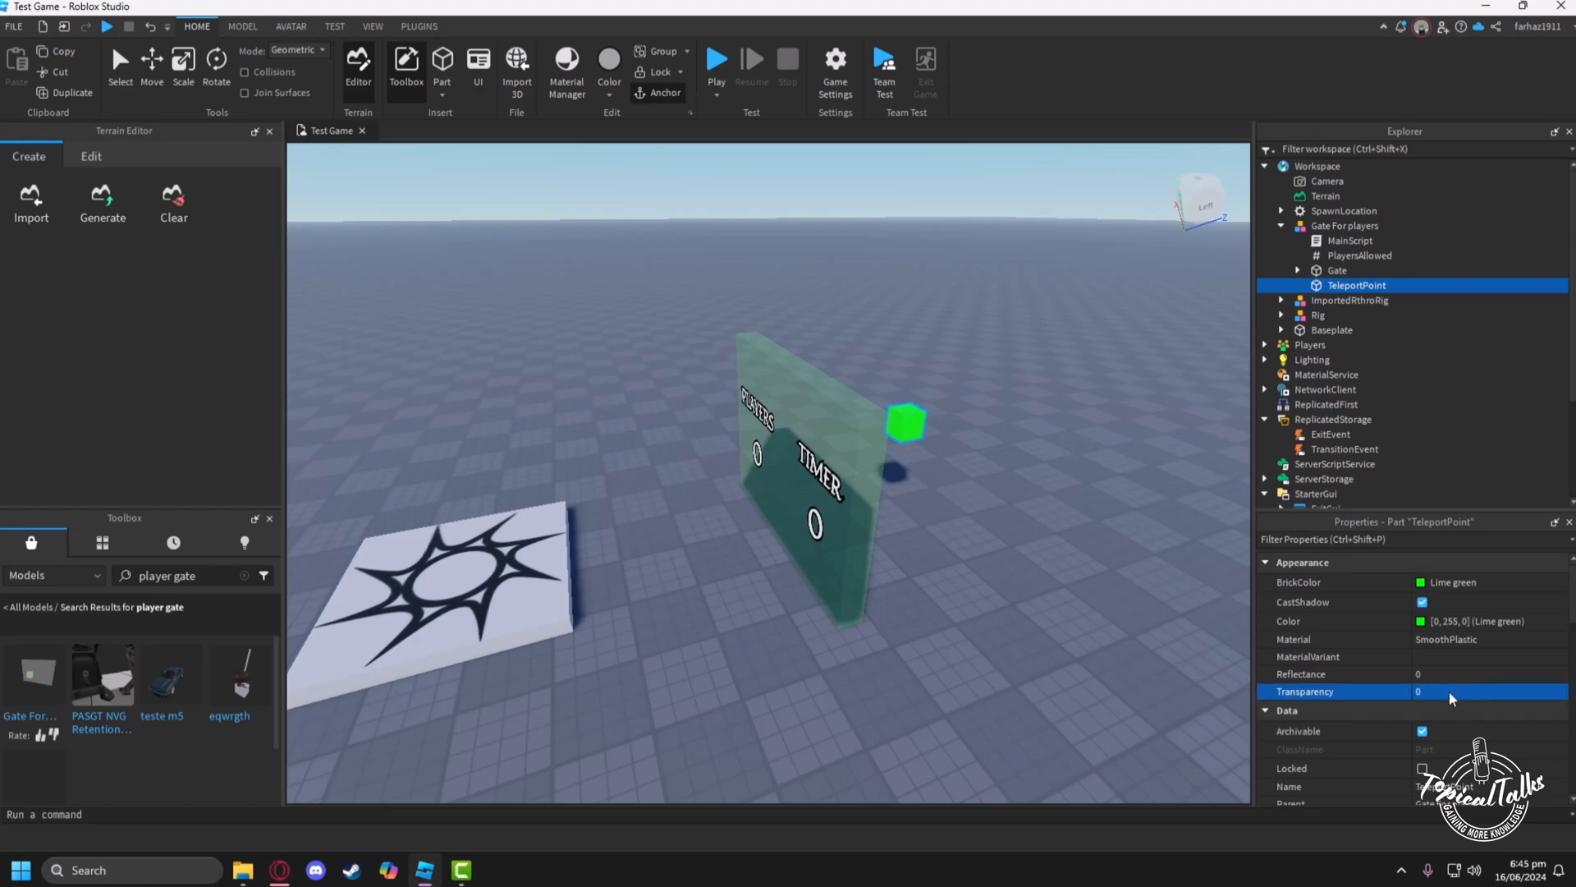
{"action": "middle_click_drag", "start_coordinate": [1215, 669], "coordinate": [1091, 671]}
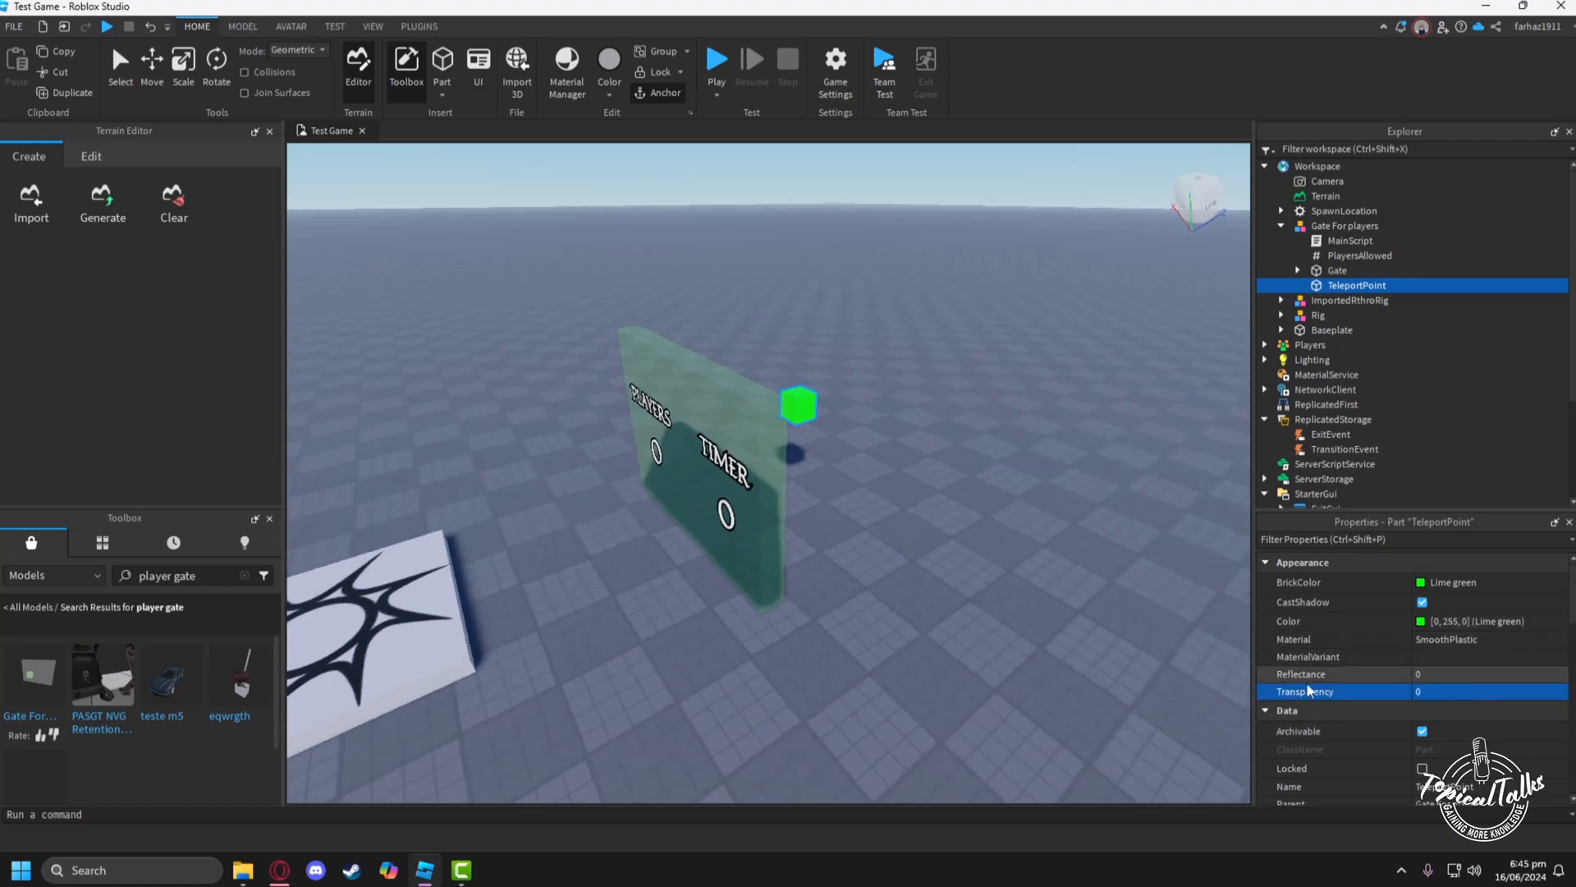
{"action": "left_click", "coordinate": [1415, 691]}
{"action": "type", "text": "1"}
{"action": "key", "text": "Return"}
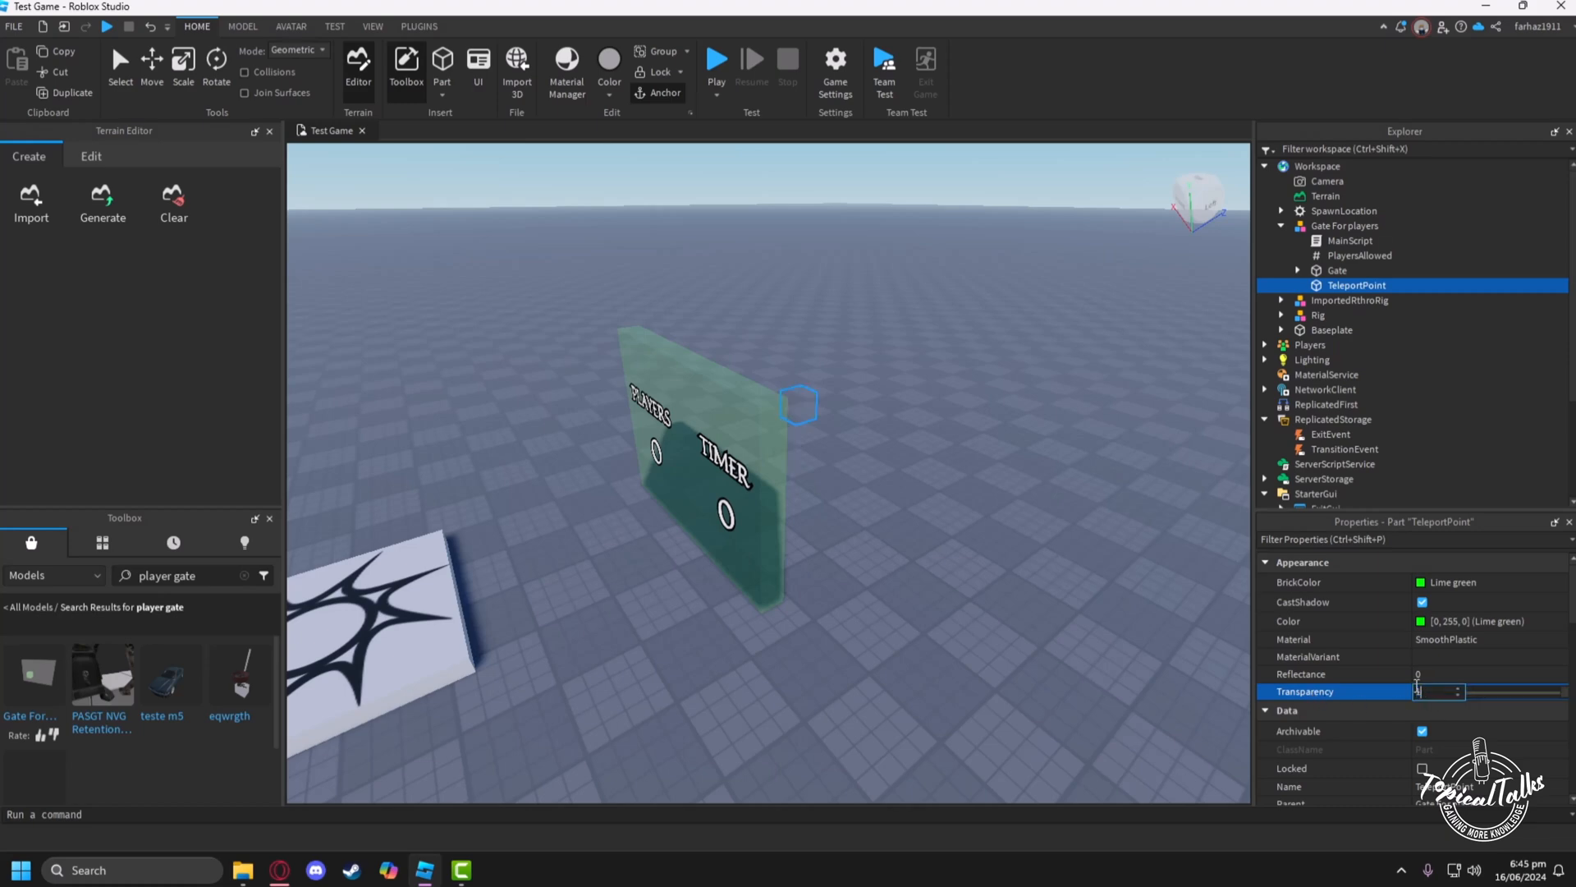
{"action": "scroll", "coordinate": [1402, 459], "scroll_direction": "down", "scroll_amount": 3}
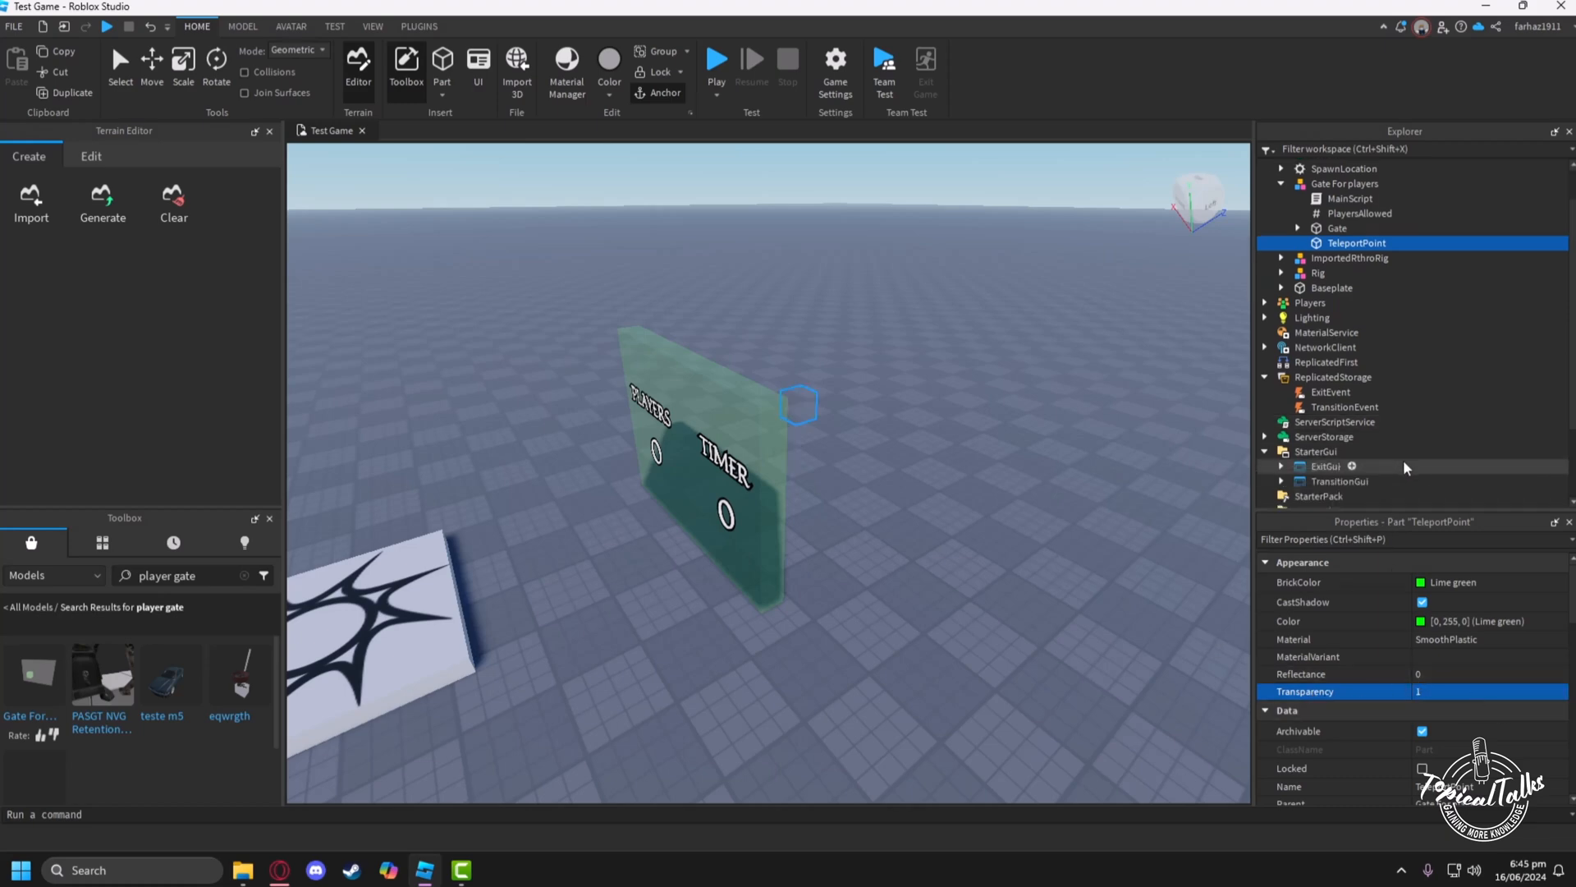
Inspect the TransitionEvent, the TransitionGui and ExitGui screens, and the TransitionScript that came with the gate model.
{"action": "left_click", "coordinate": [1336, 324]}
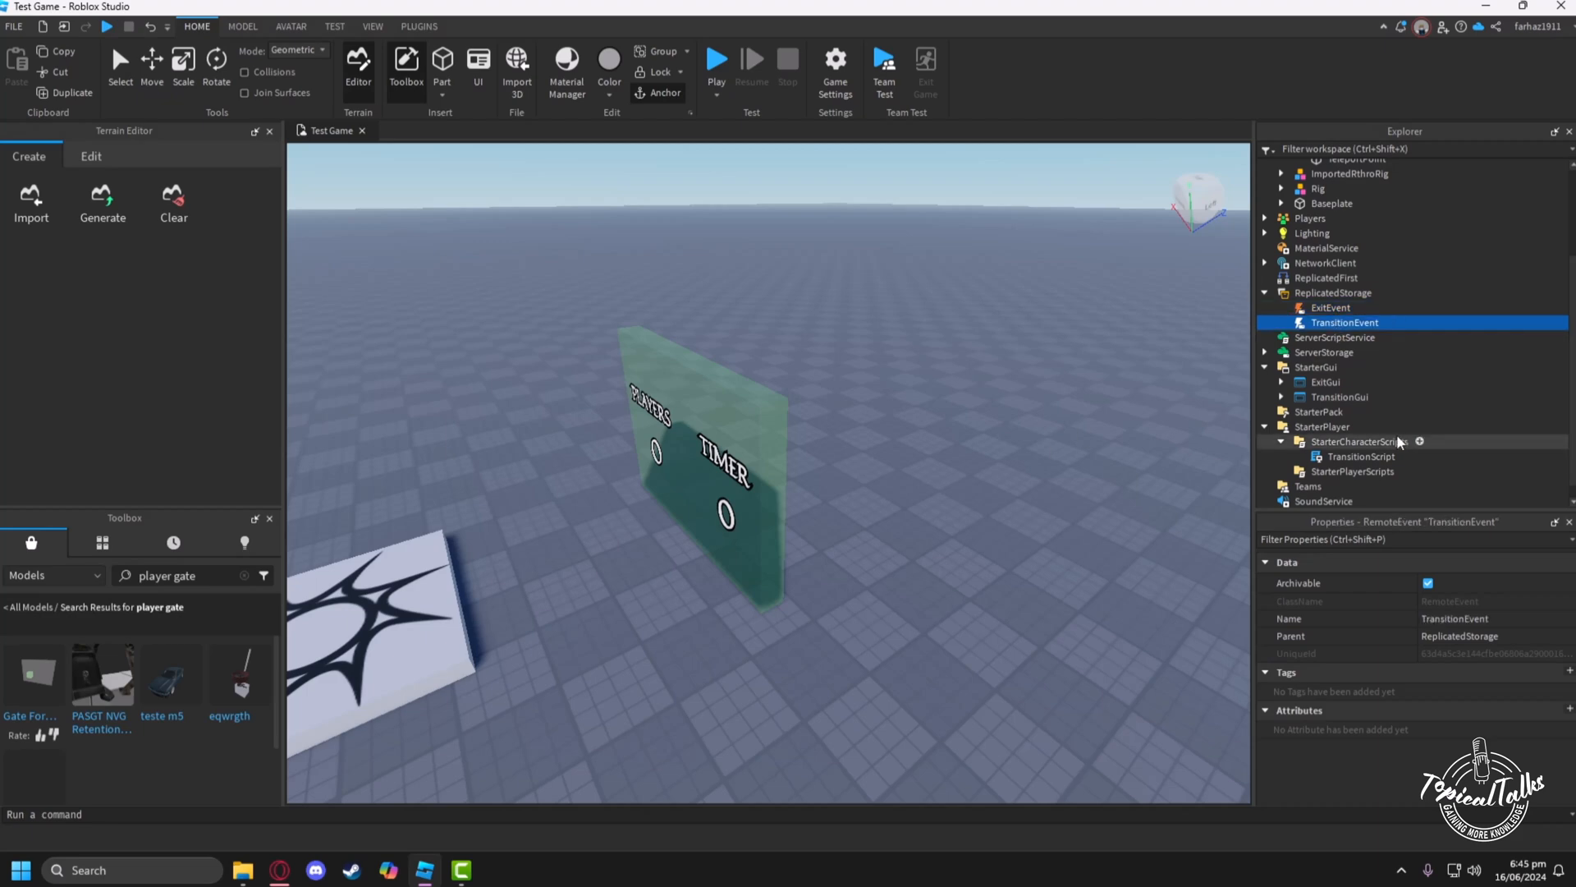
{"action": "left_click", "coordinate": [1334, 397]}
{"action": "left_click", "coordinate": [1325, 382]}
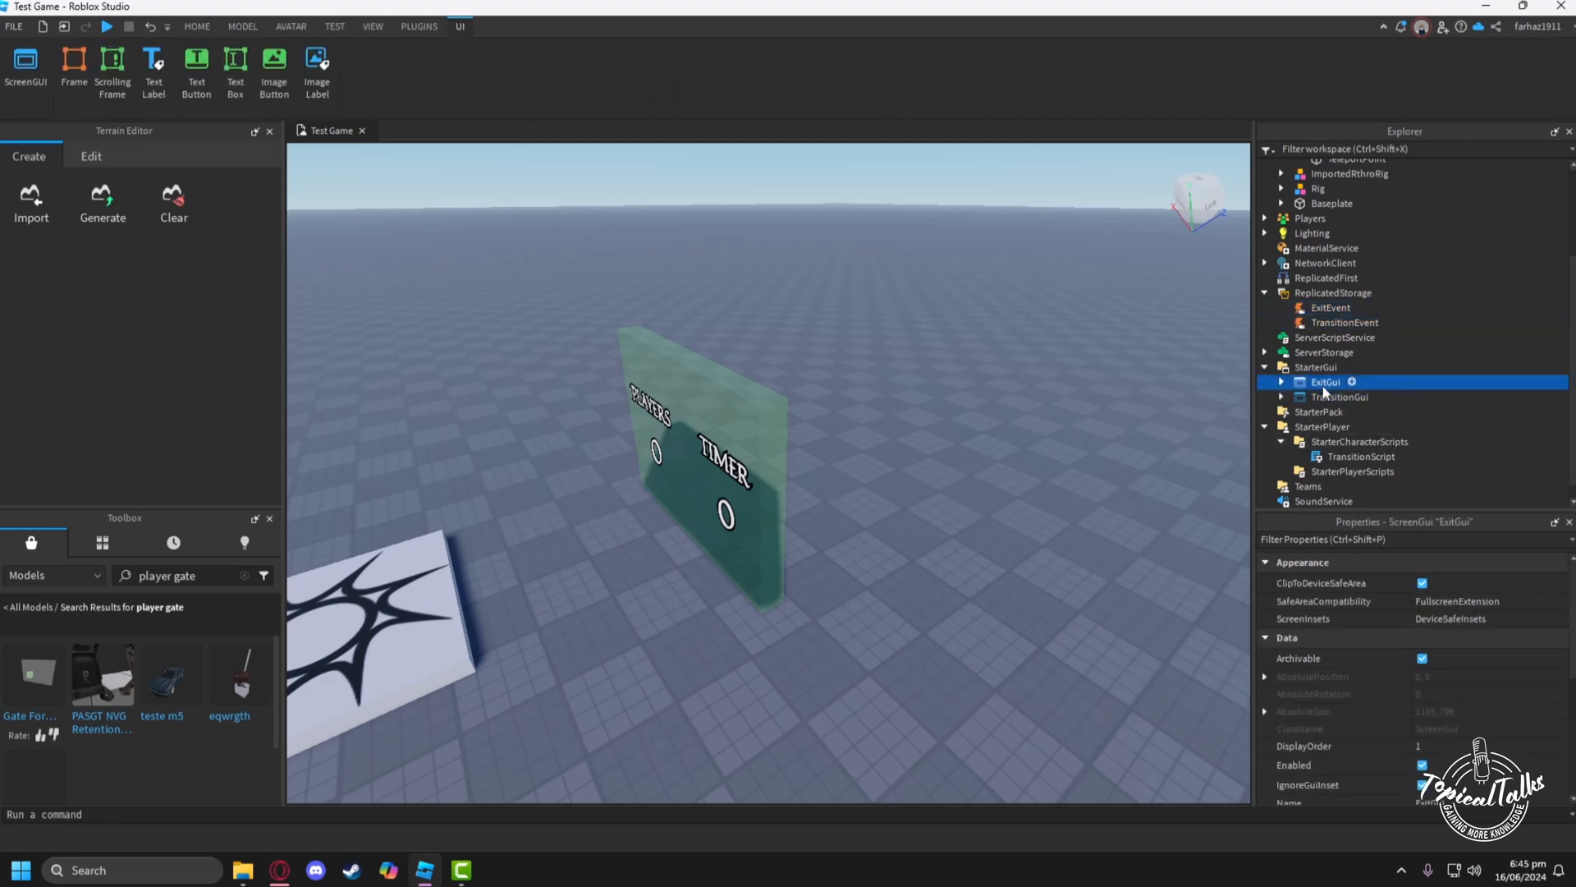
{"action": "left_click", "coordinate": [1362, 457]}
Start a playtest and walk the character into the player gate to test its timer and teleport.
{"action": "key", "text": "a"}
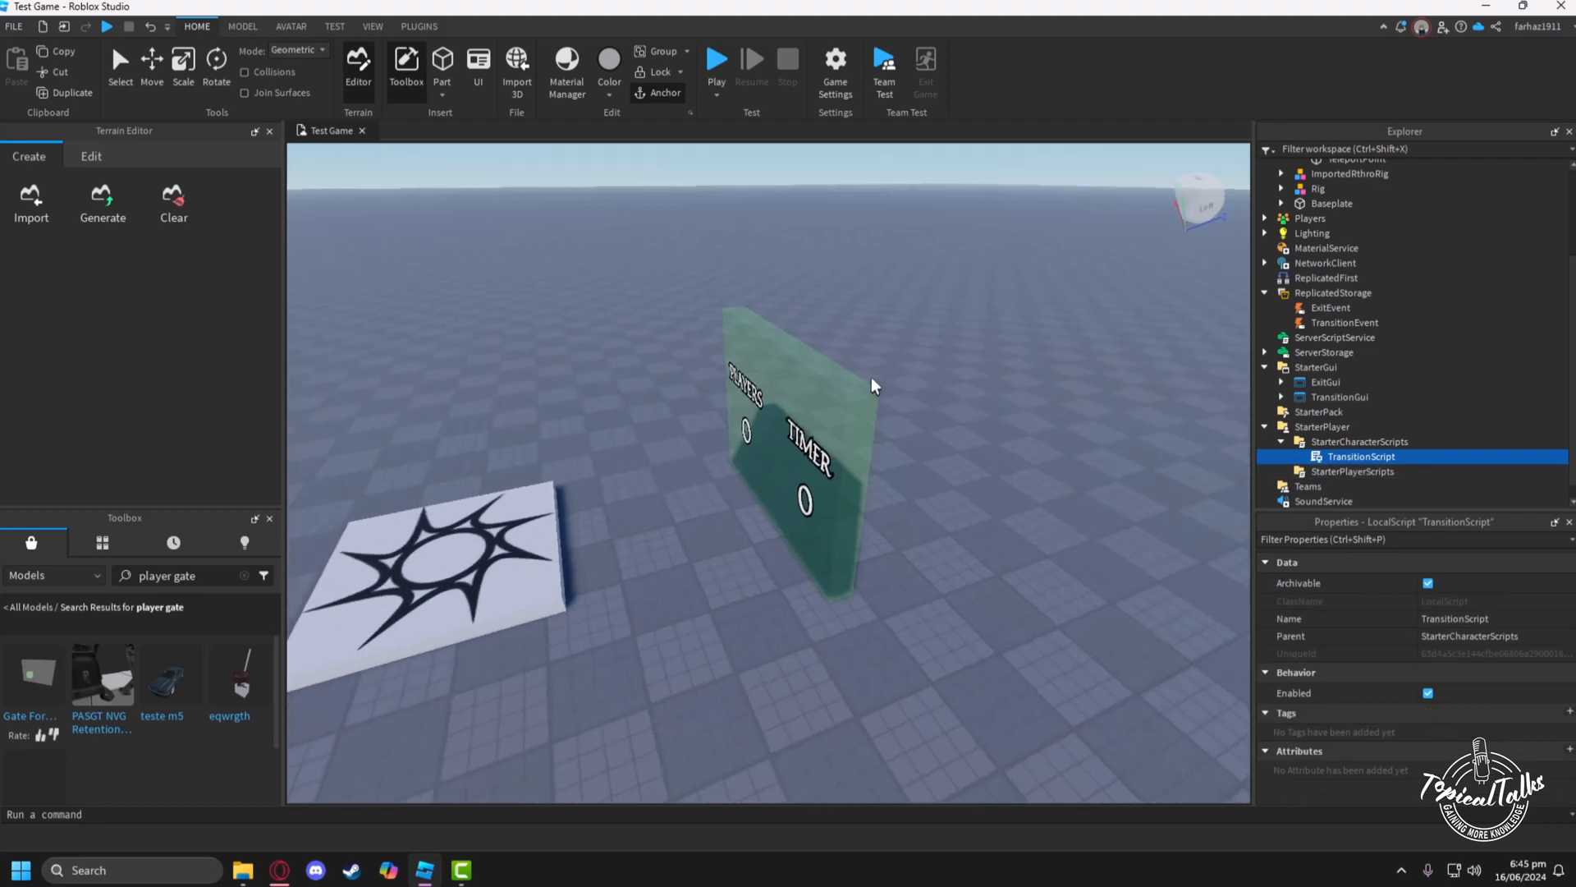
{"action": "left_click", "coordinate": [717, 62]}
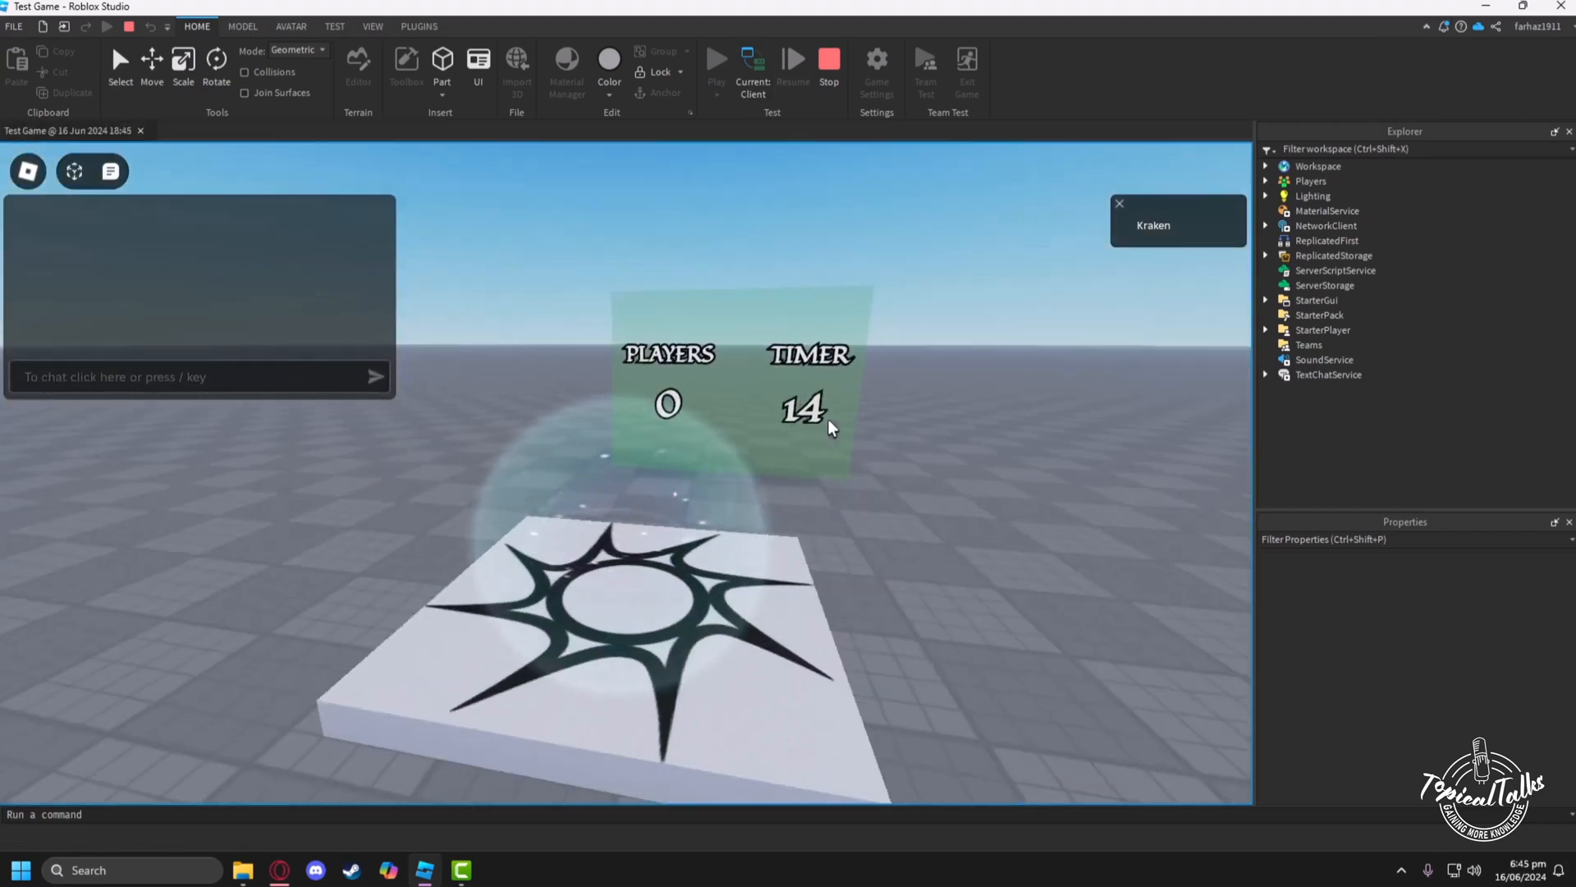
{"action": "key", "text": "w"}
{"action": "key", "text": "w"}
{"action": "right_click_drag", "start_coordinate": [828, 420], "coordinate": [740, 416]}
{"action": "right_click_drag", "start_coordinate": [637, 403], "coordinate": [637, 403]}
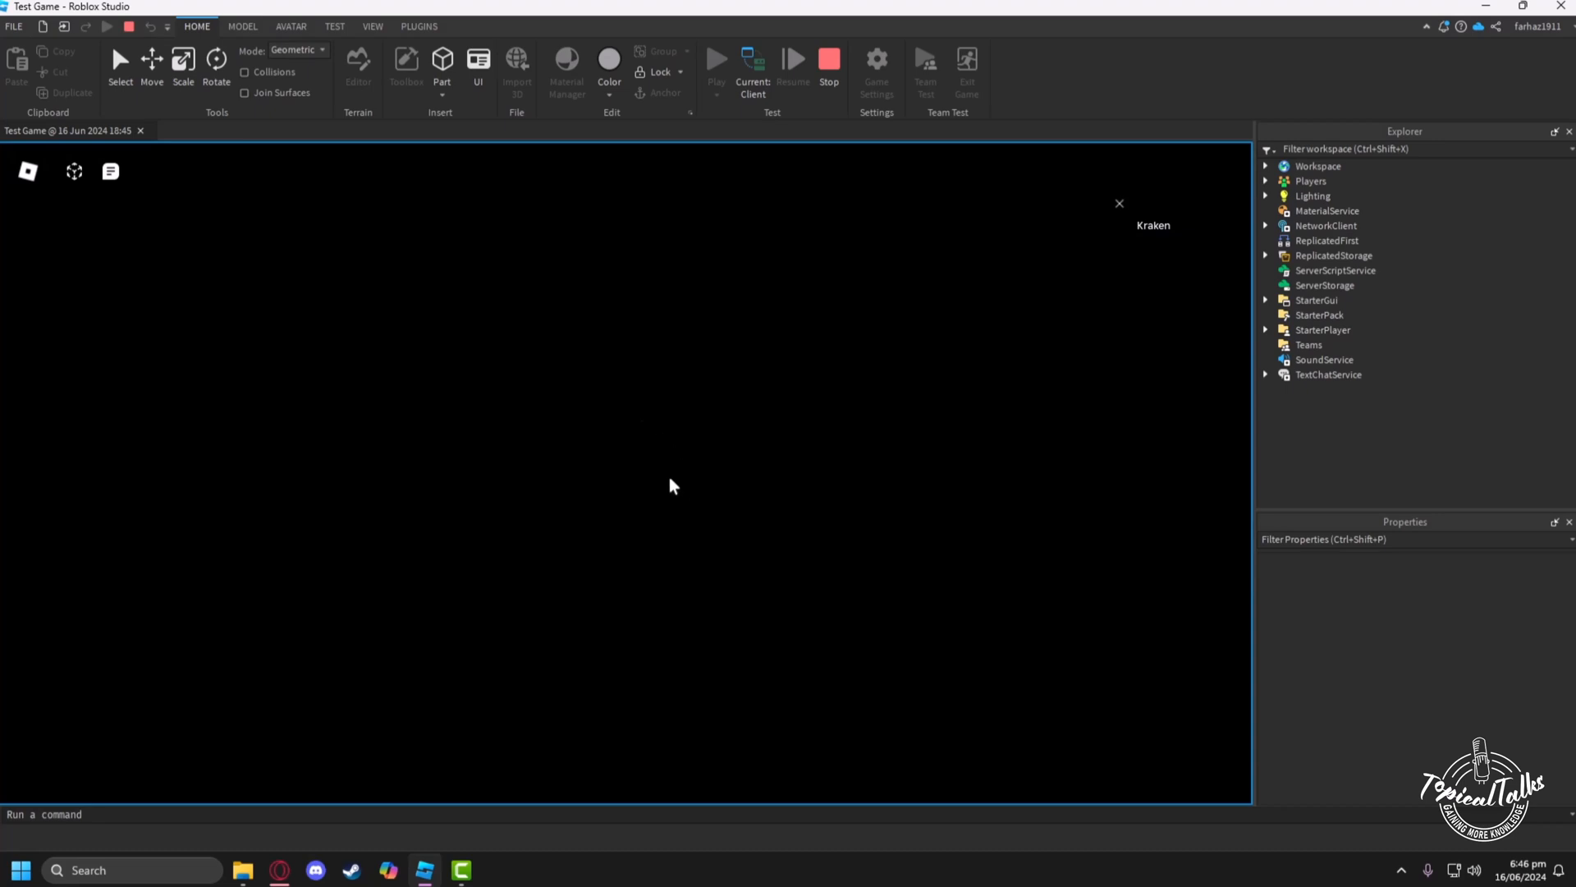
In a fresh playtest, walk the character into the gate and leave it with the EXIT option.
{"action": "left_click", "coordinate": [811, 869]}
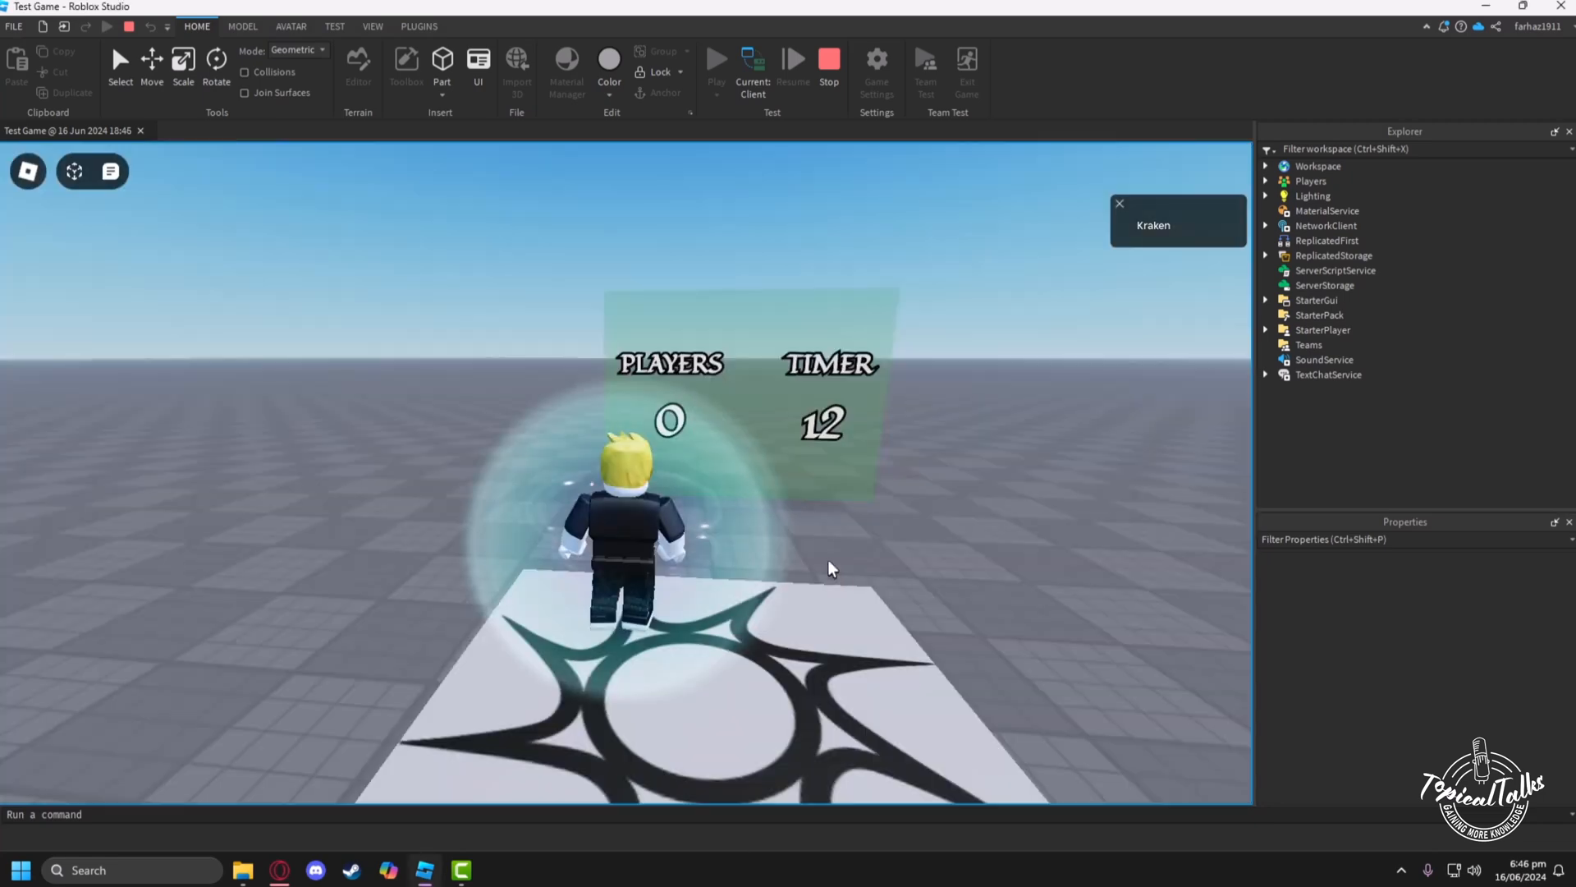
{"action": "key", "text": "w"}
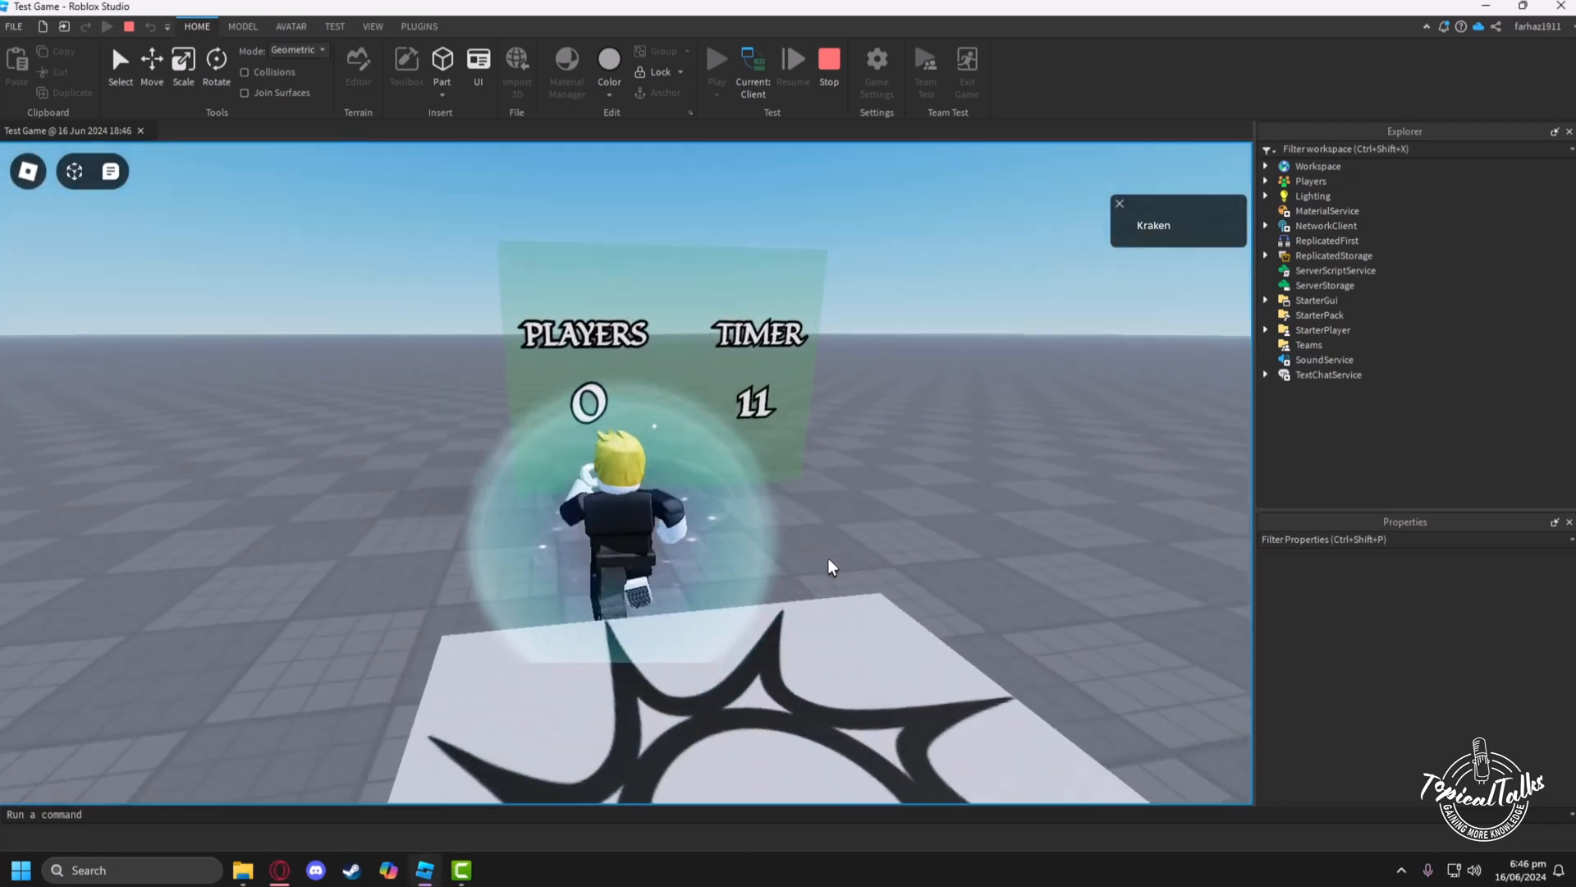
{"action": "key", "text": "d"}
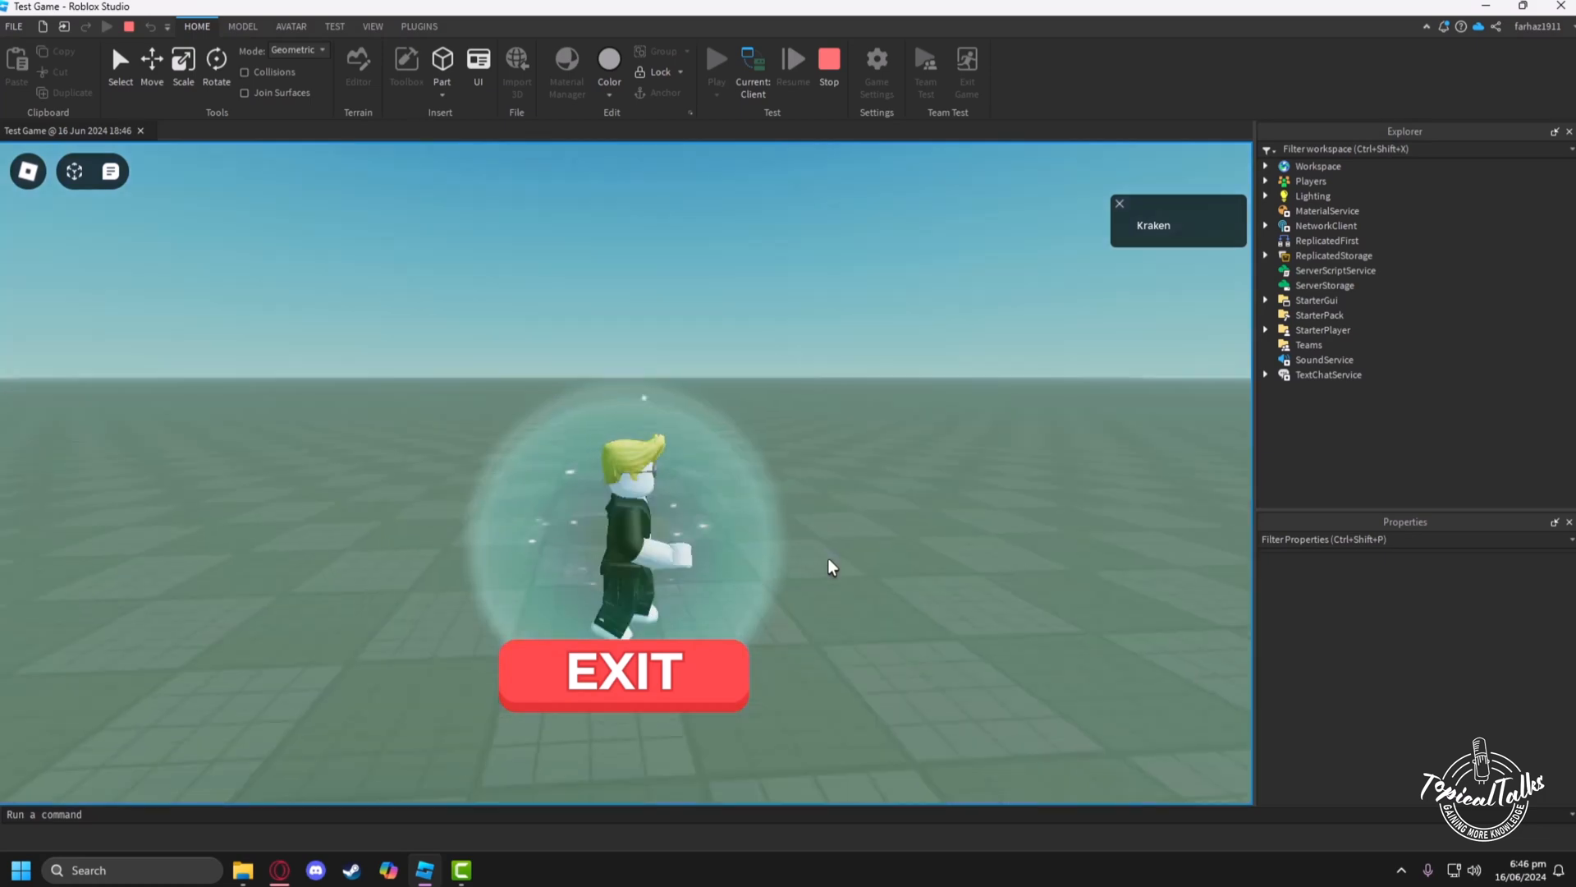
{"action": "key", "text": "s"}
{"action": "right_click_drag", "start_coordinate": [828, 558], "coordinate": [828, 558]}
{"action": "key", "text": "w"}
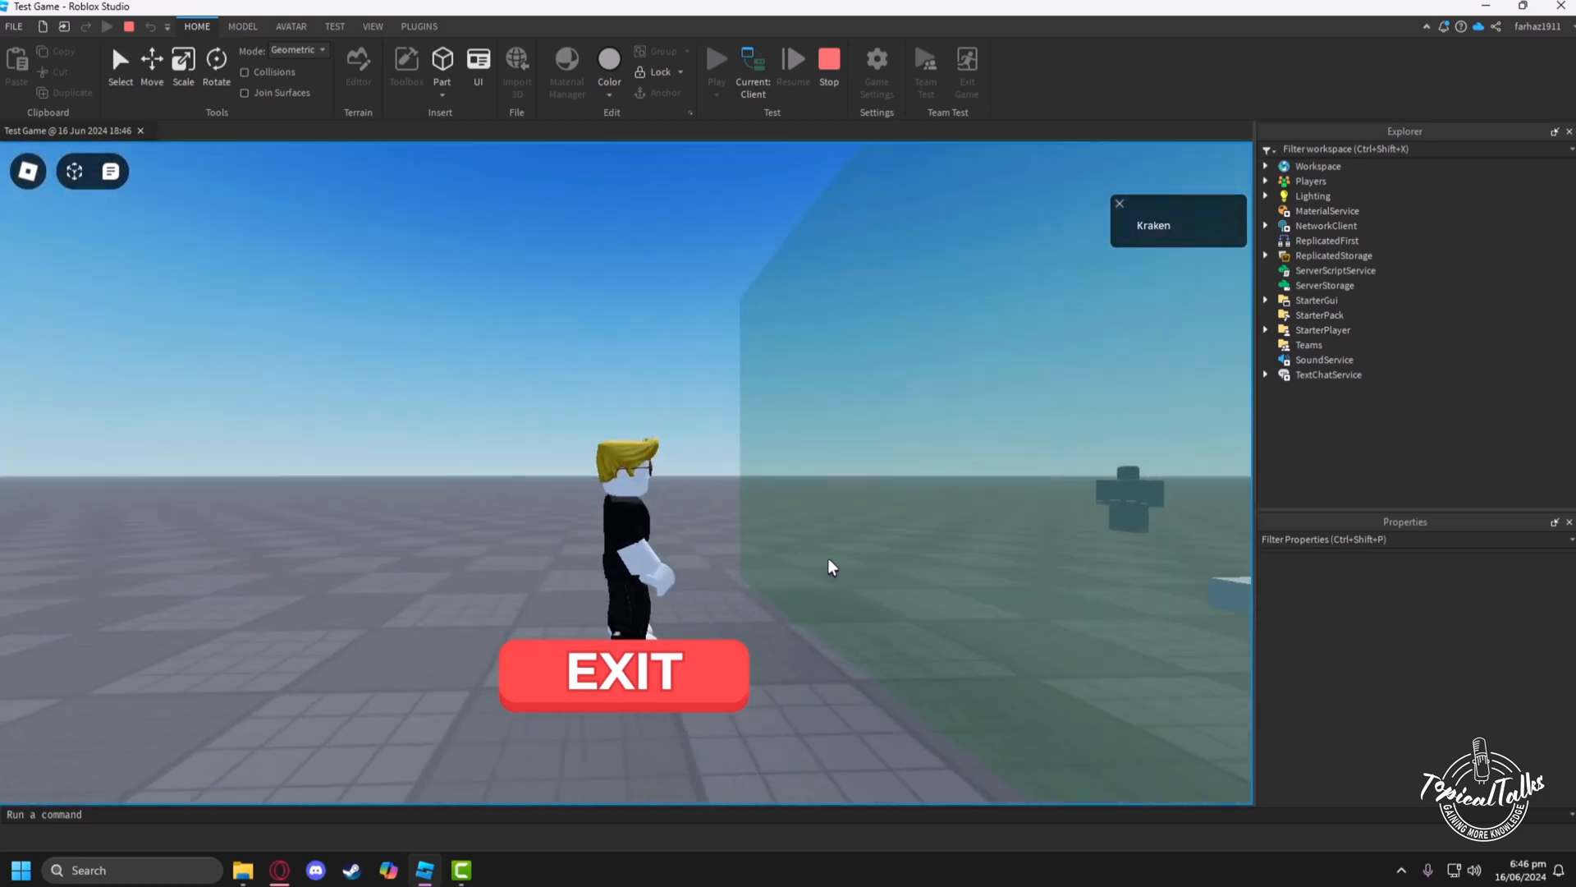
{"action": "left_click", "coordinate": [641, 669]}
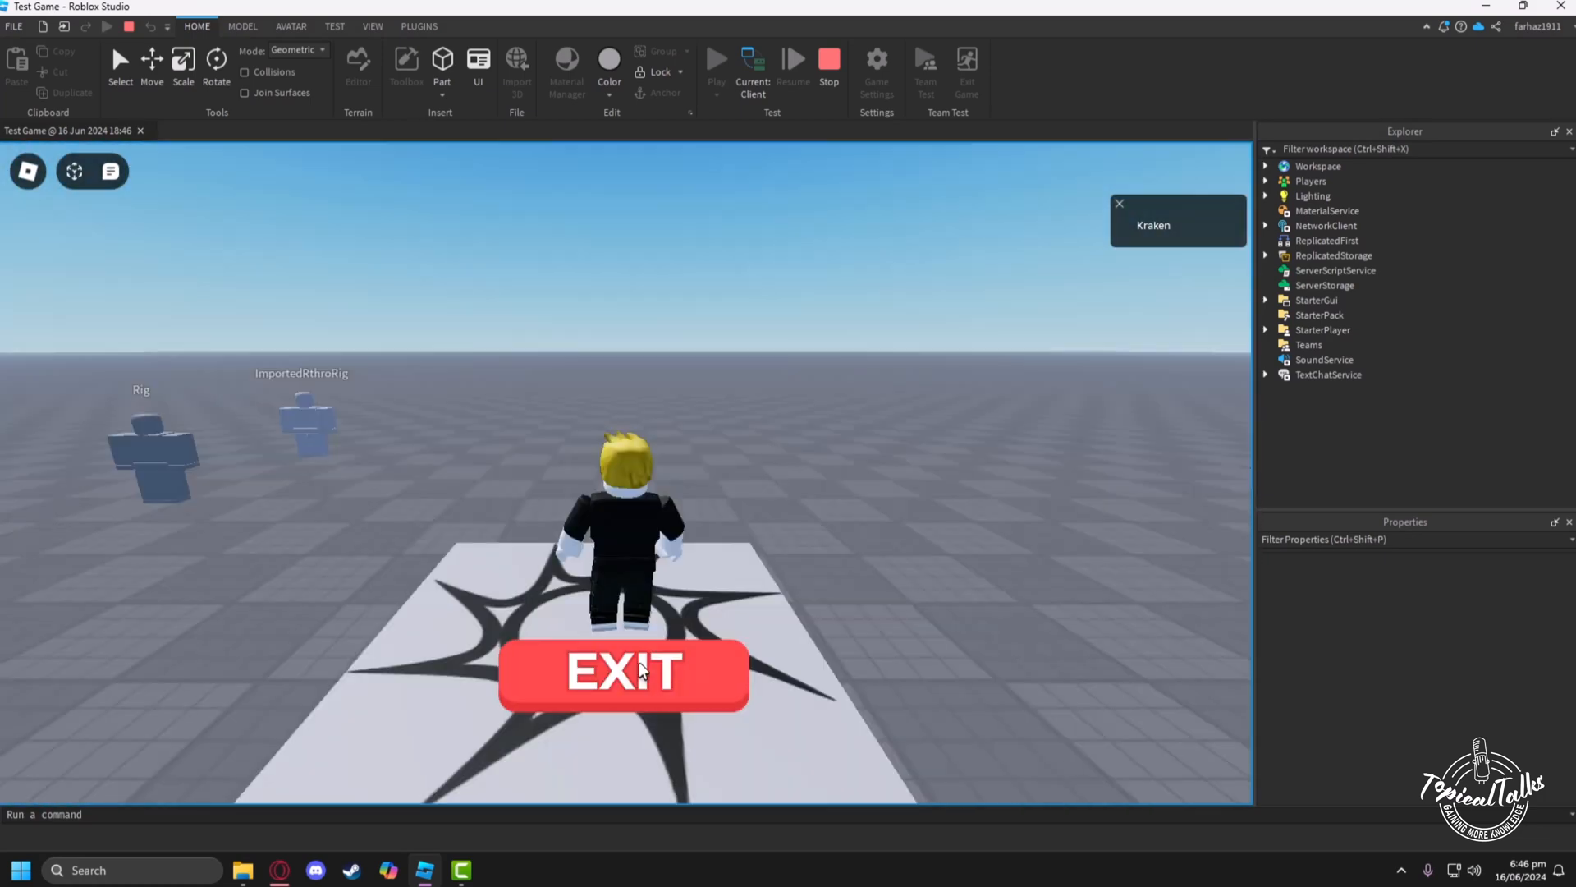
Walk the character back to the gate and move to and fro in front of it while its timer runs.
{"action": "key", "text": "w"}
{"action": "right_click_drag", "start_coordinate": [711, 593], "coordinate": [712, 593]}
{"action": "key", "text": "w"}
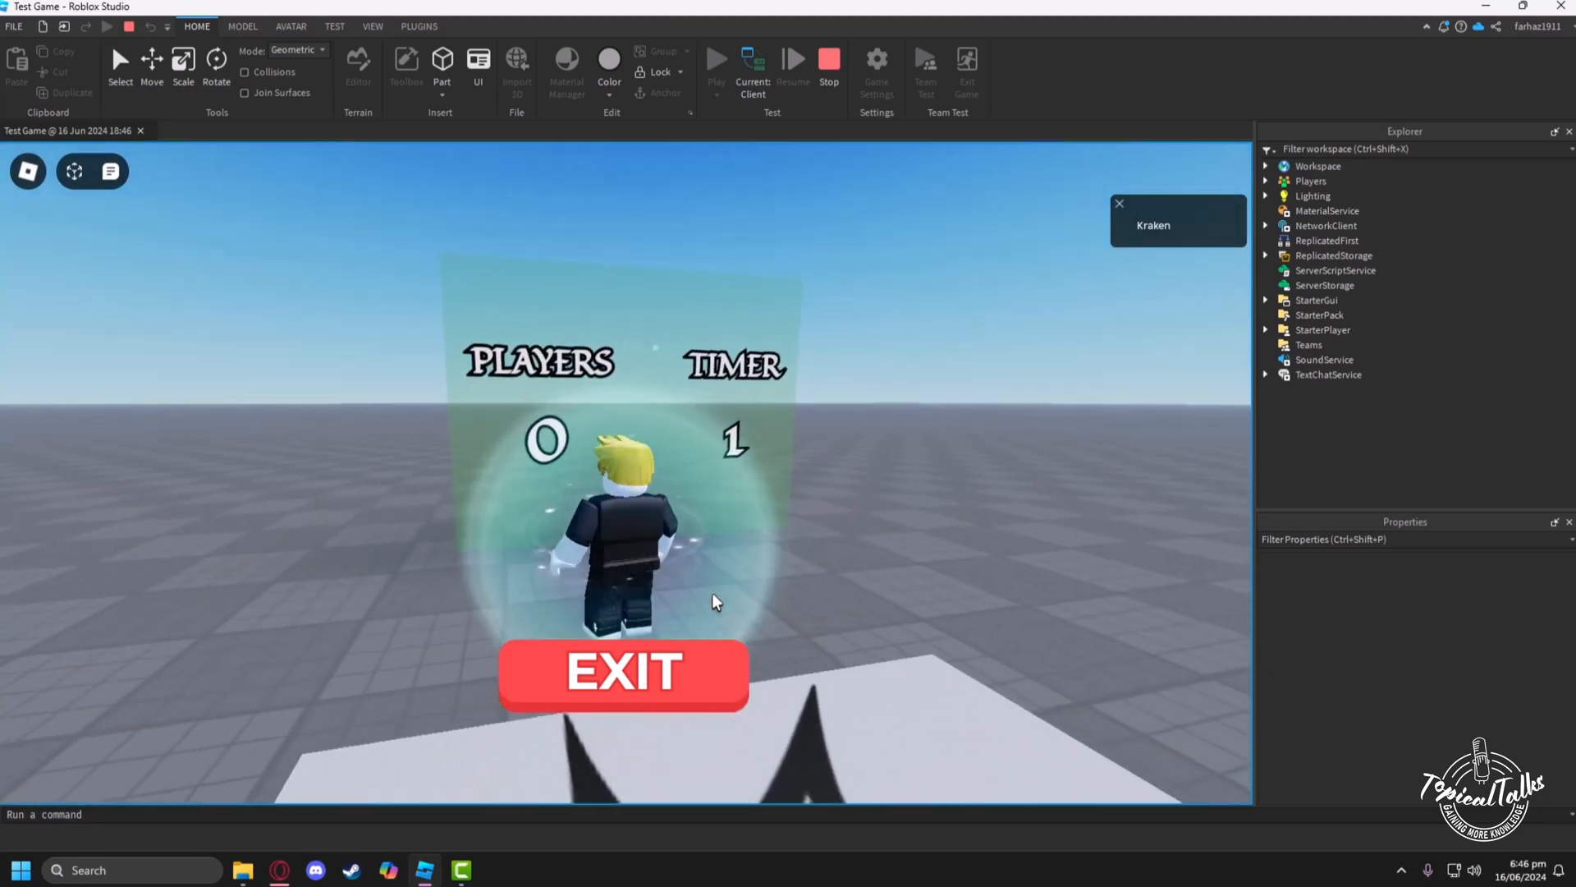
{"action": "key", "text": "s"}
{"action": "key", "text": "w"}
{"action": "key", "text": "s"}
{"action": "key", "text": "w"}
{"action": "key", "text": "s"}
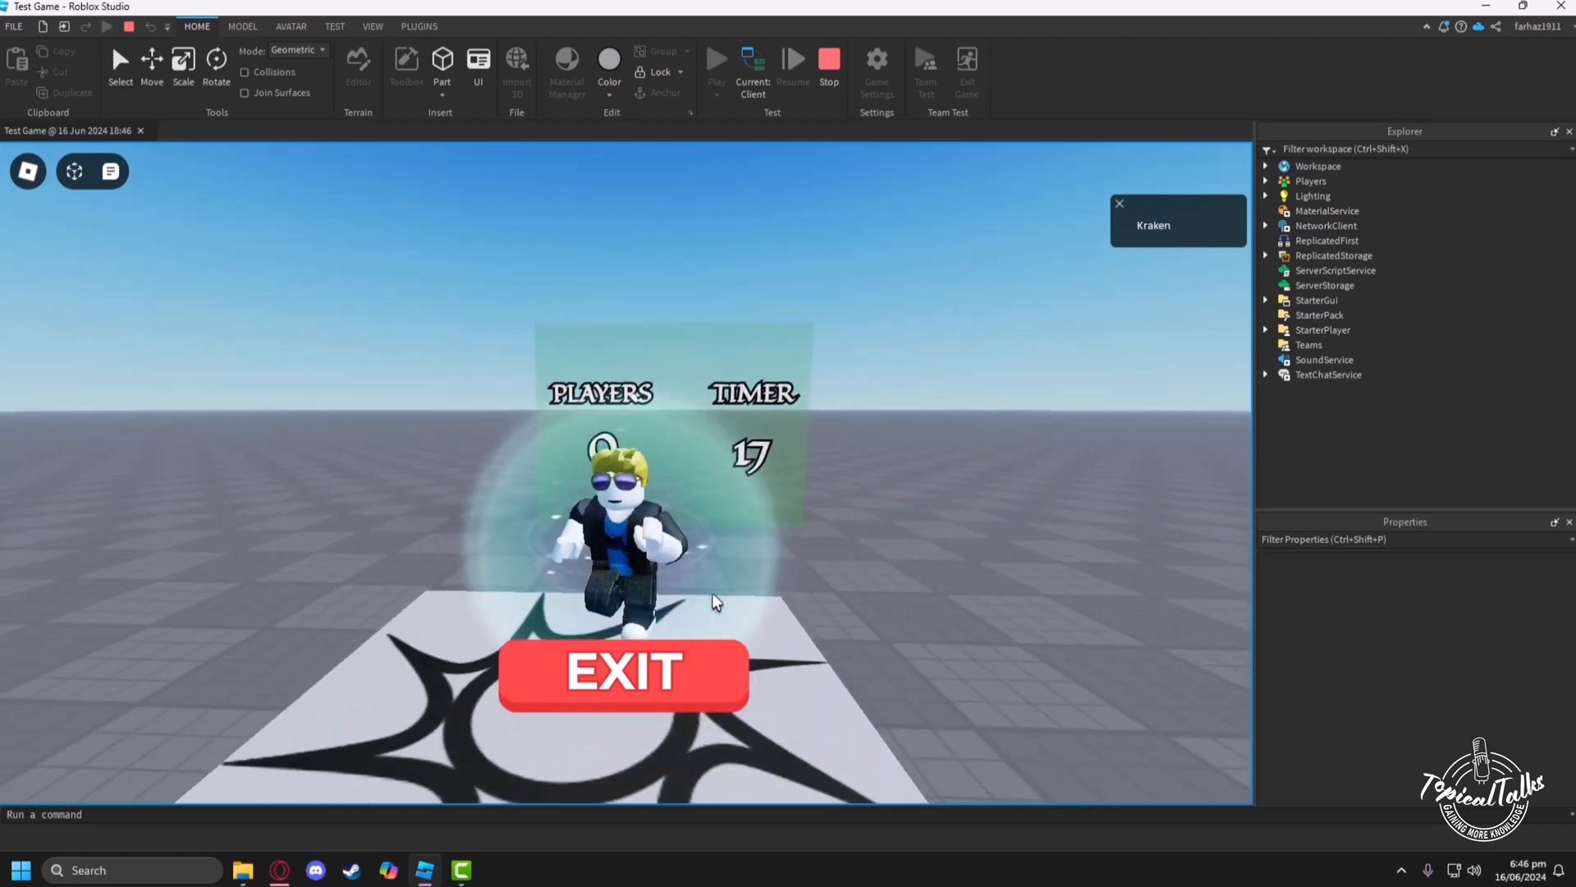